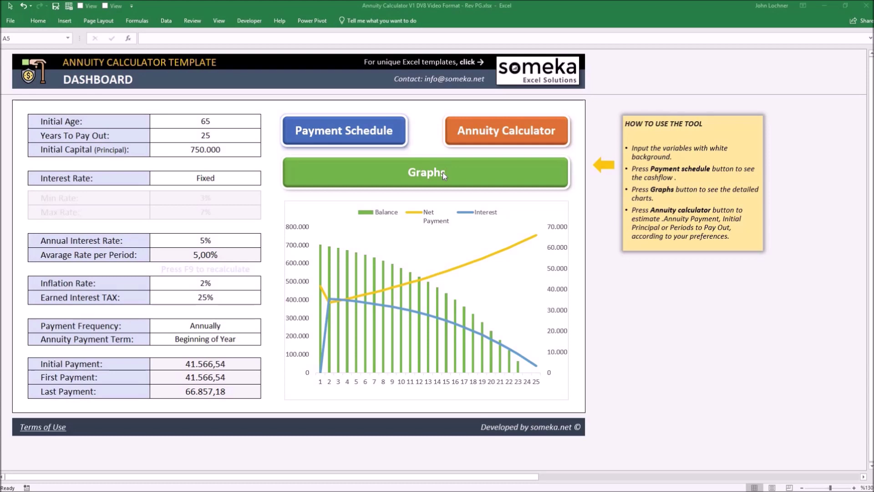
Enter Initial Age 60, Years To Pay Out 30 and Initial Capital 800000 on the dashboard.
left_click(230, 118)
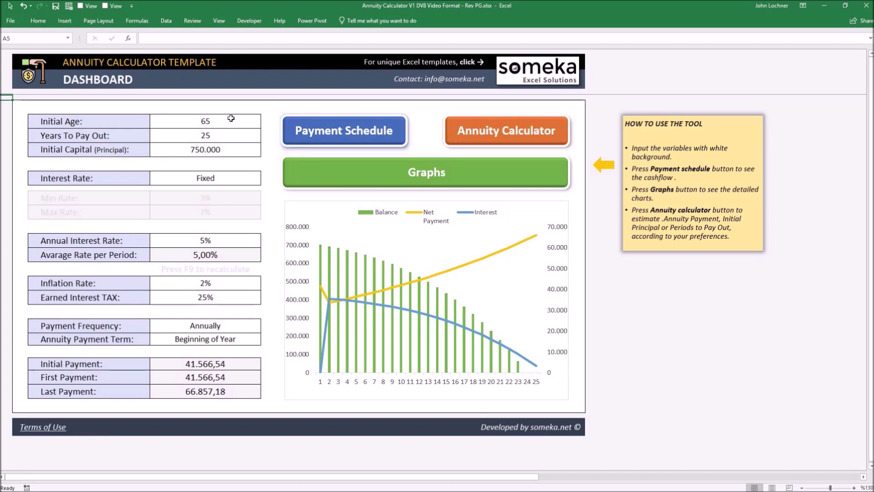
left_click(231, 119)
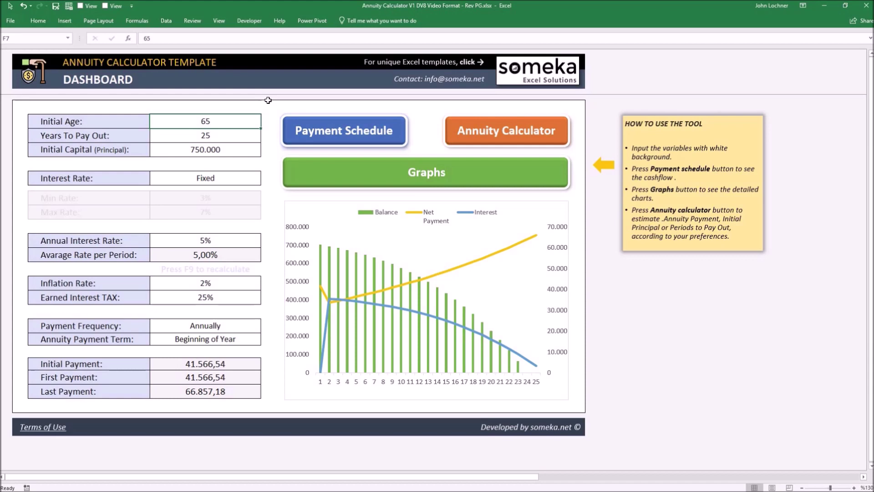
type("60")
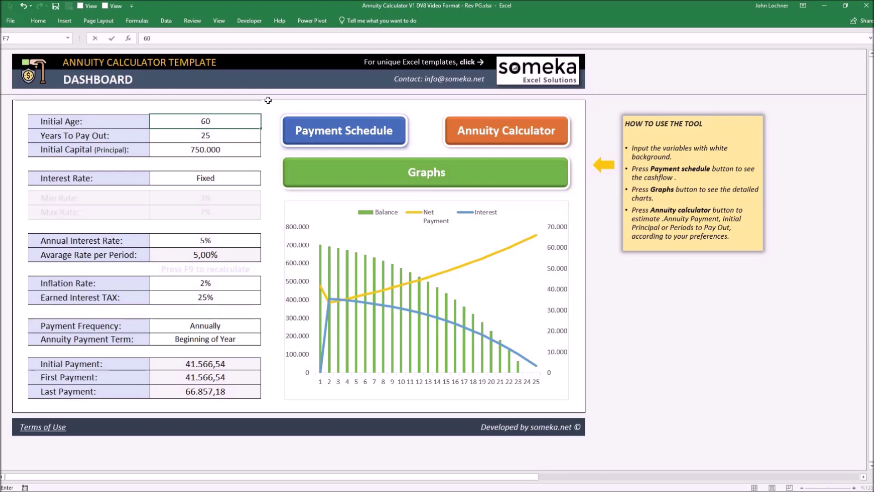
key("Return")
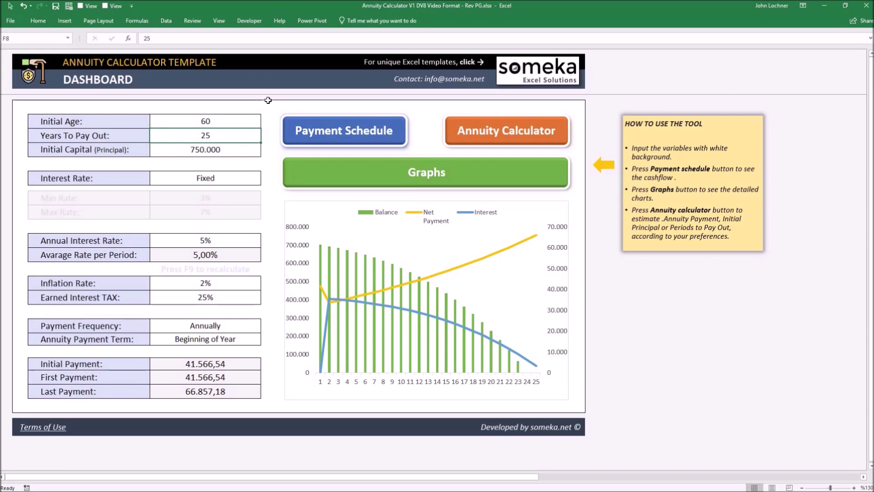
type("30")
key("Return")
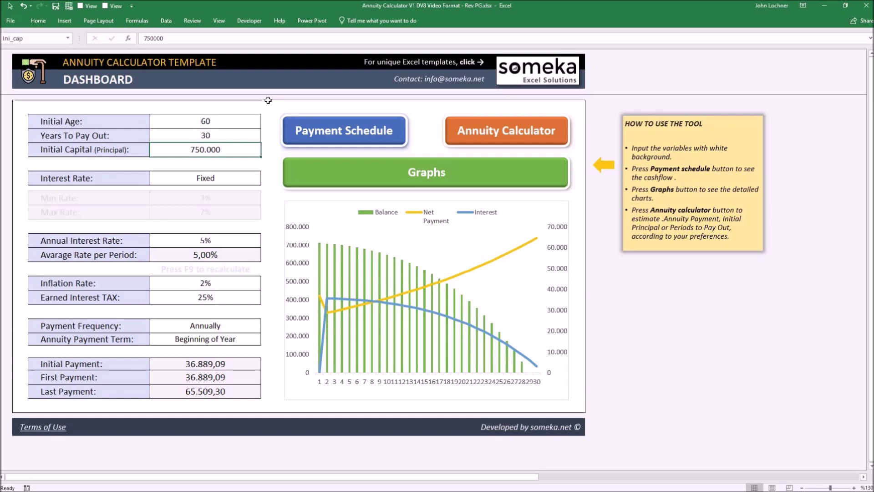
type("800000")
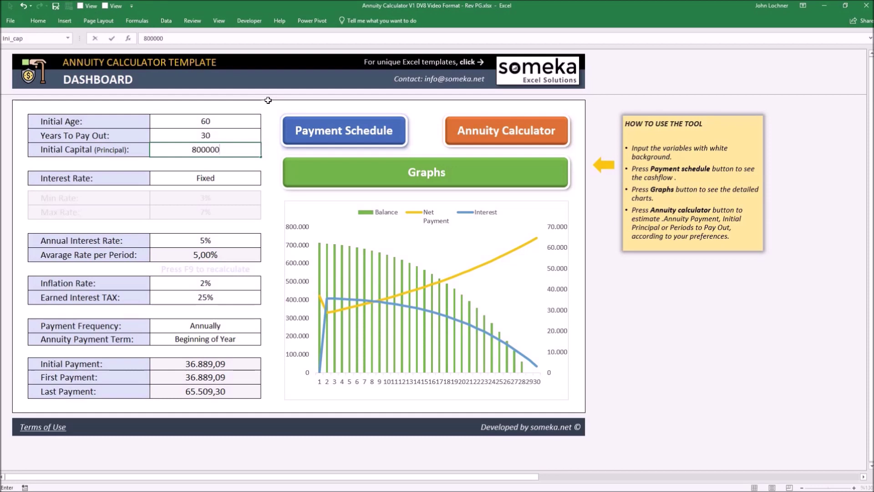
key("Return")
left_click(255, 180)
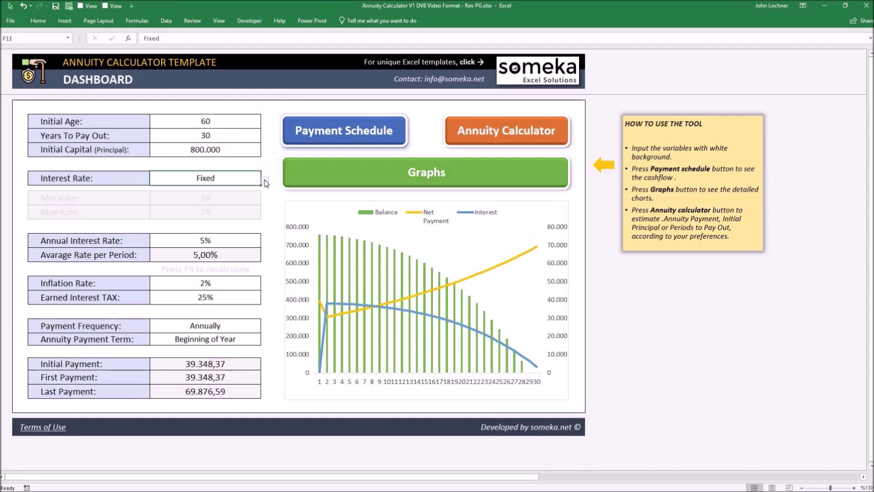
left_click(264, 180)
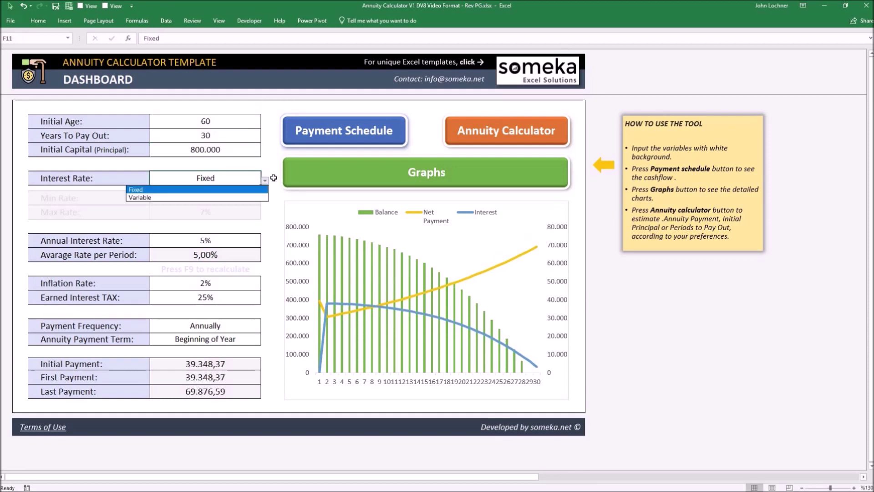
left_click(255, 196)
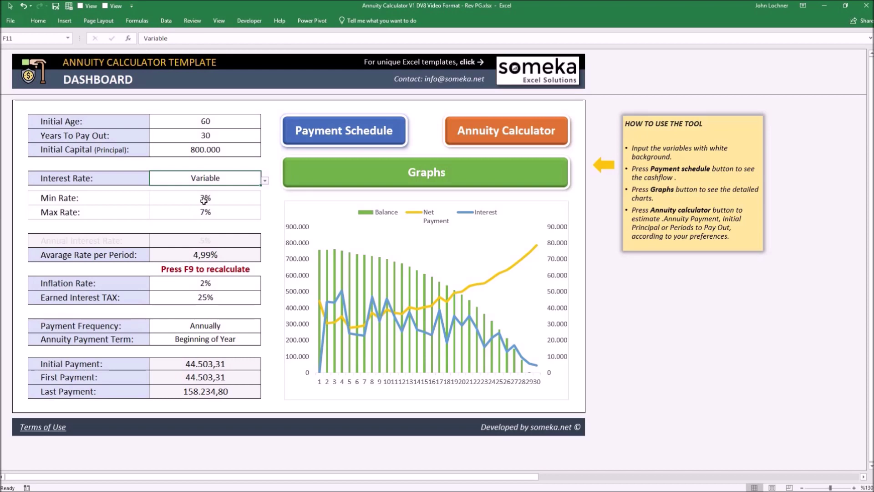
left_click_drag(228, 196, 231, 212)
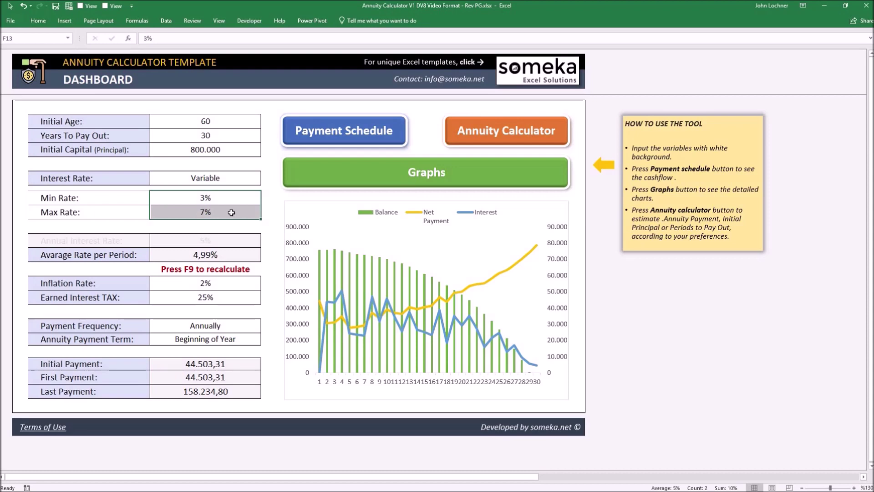
key("F9")
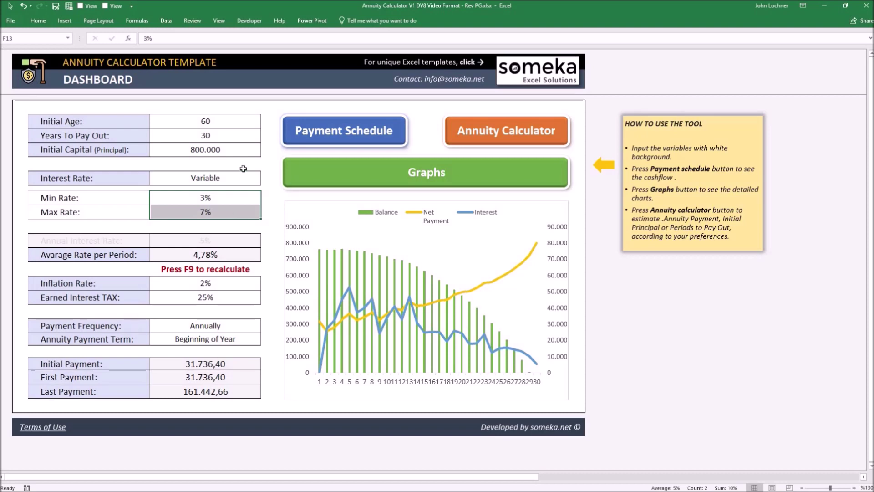
left_click(258, 180)
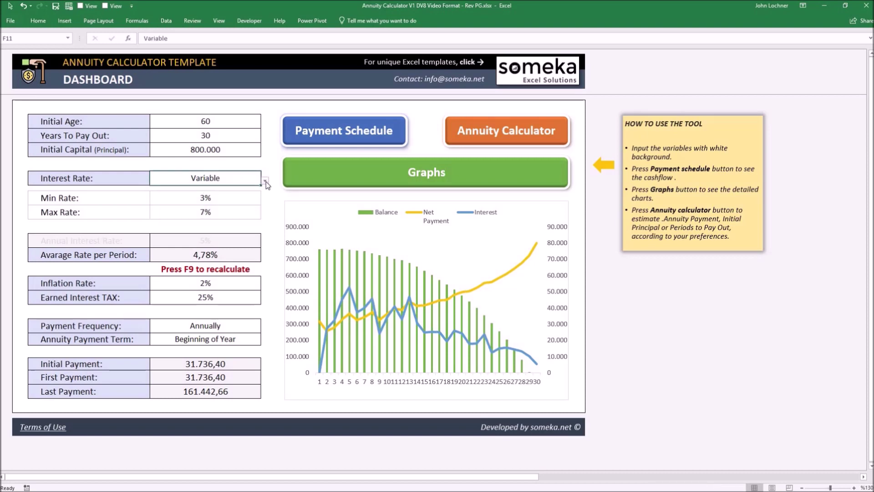
left_click(265, 180)
left_click(234, 189)
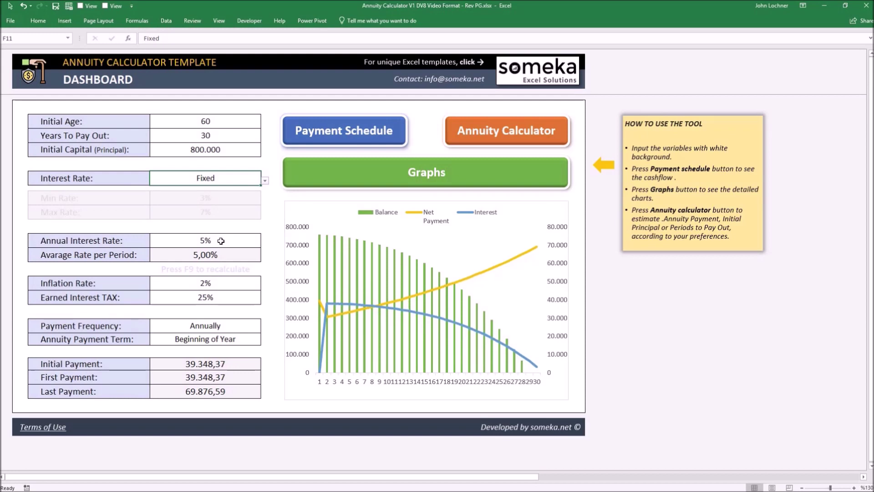
Change Annual Interest Rate from 5% to 4%, Inflation Rate to 1%, Earned Interest TAX to 22%.
left_click(221, 241)
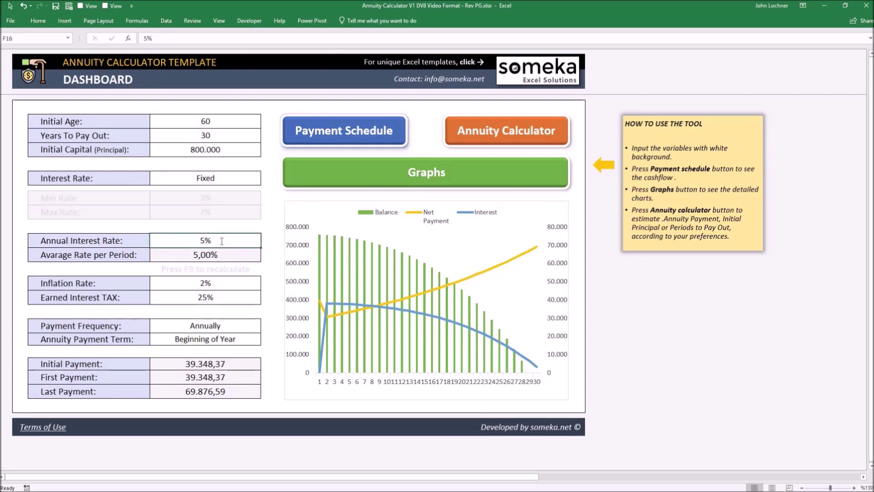
type("4")
key("Return")
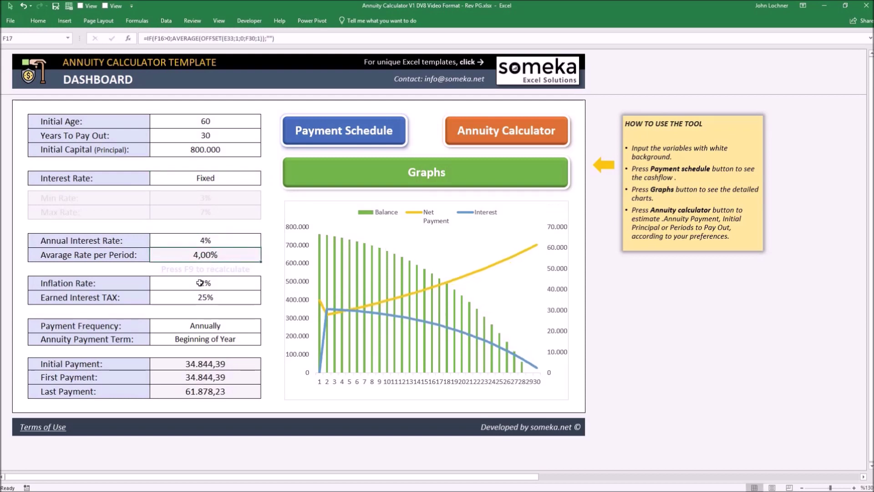
left_click(226, 282)
type("1")
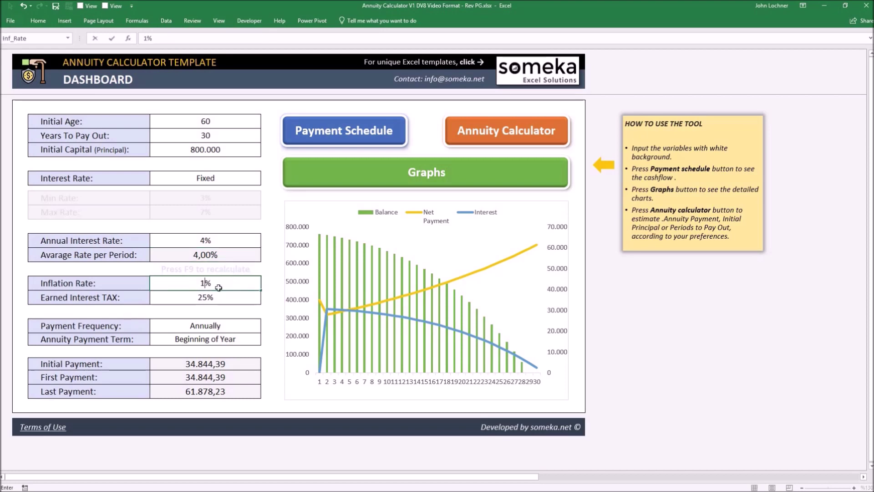
key("Return")
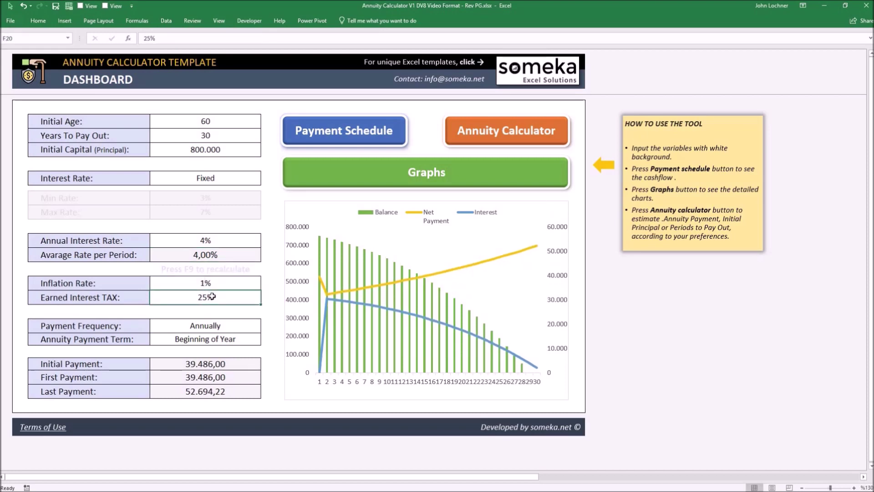
type("22")
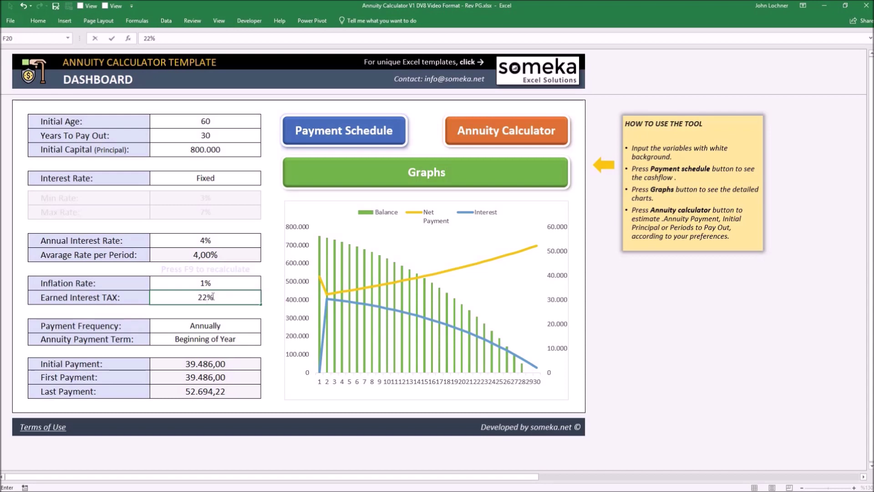
key("Return")
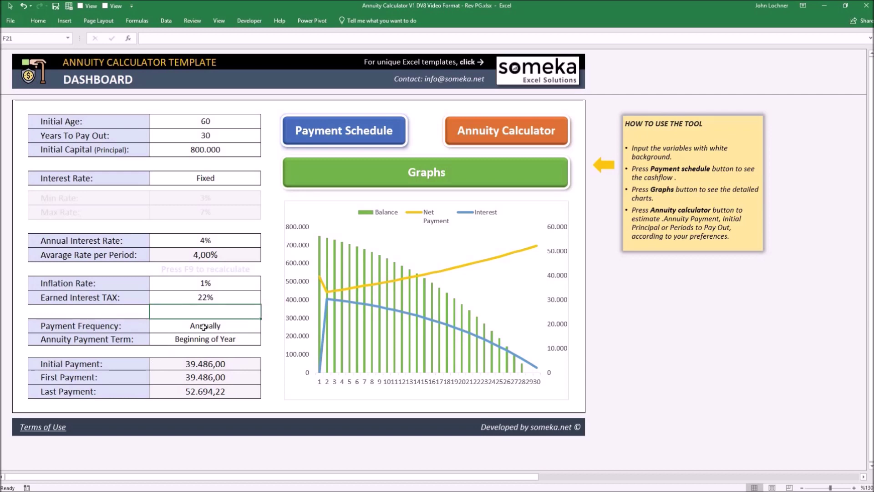
left_click(255, 327)
left_click(266, 328)
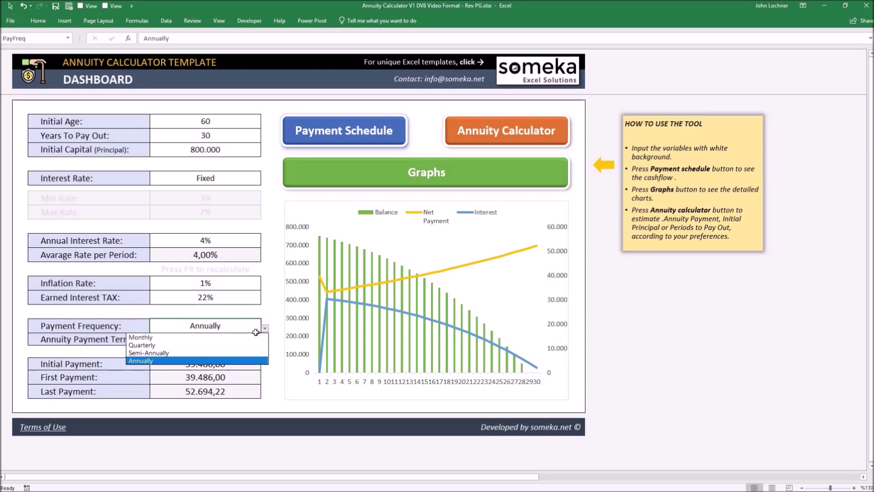
left_click(233, 361)
left_click(222, 341)
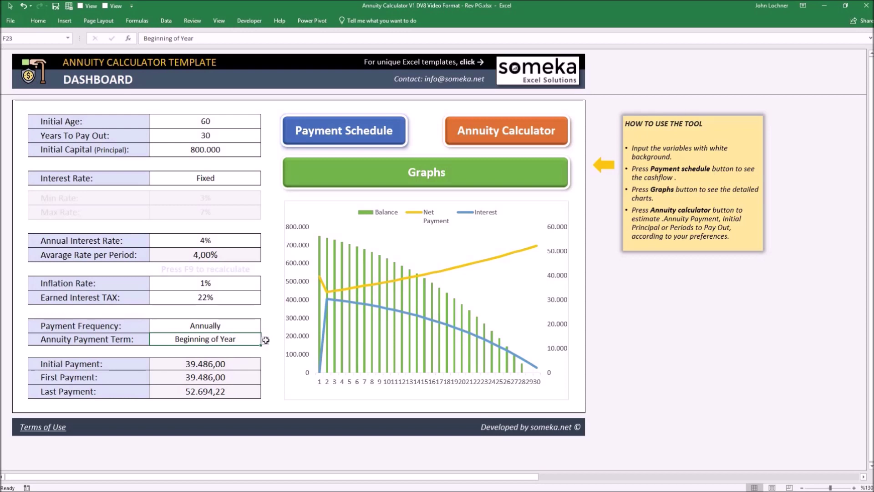
left_click(265, 340)
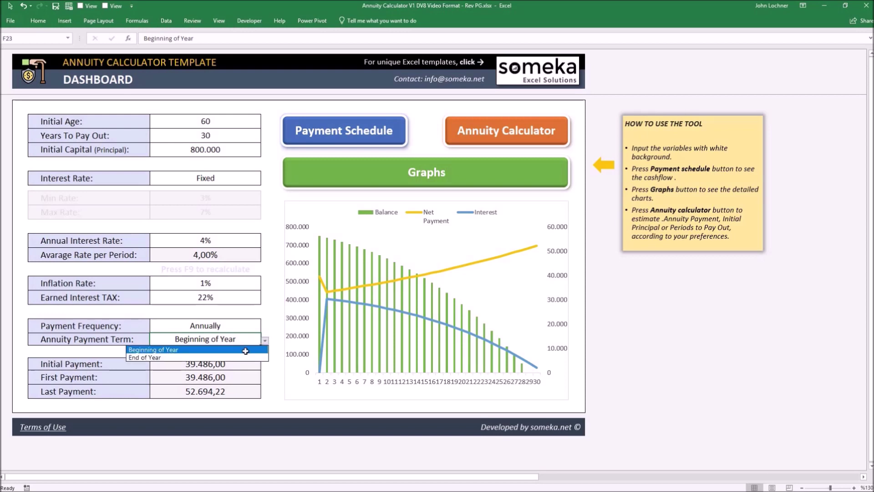
key("Down")
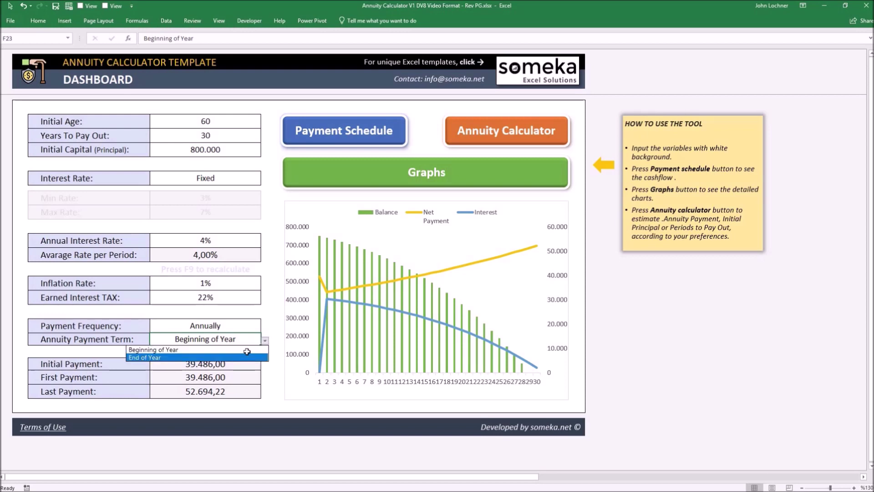
key("Escape")
key("Return")
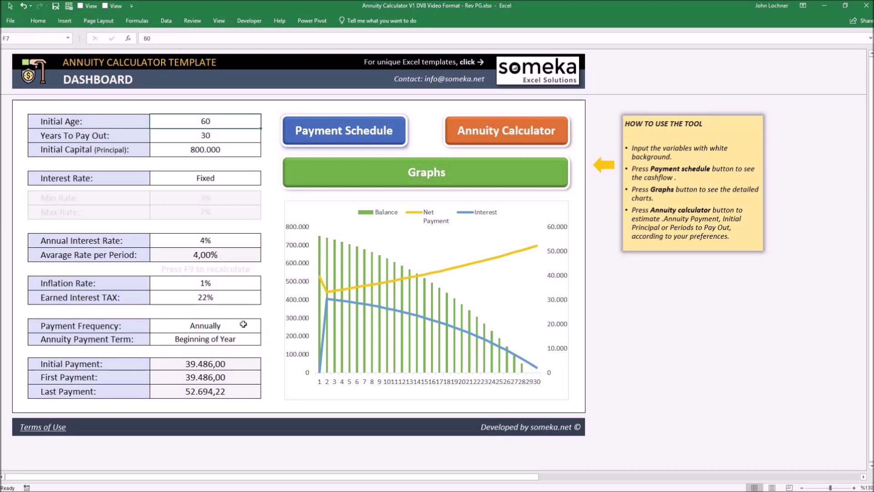
left_click_drag(205, 121, 241, 342)
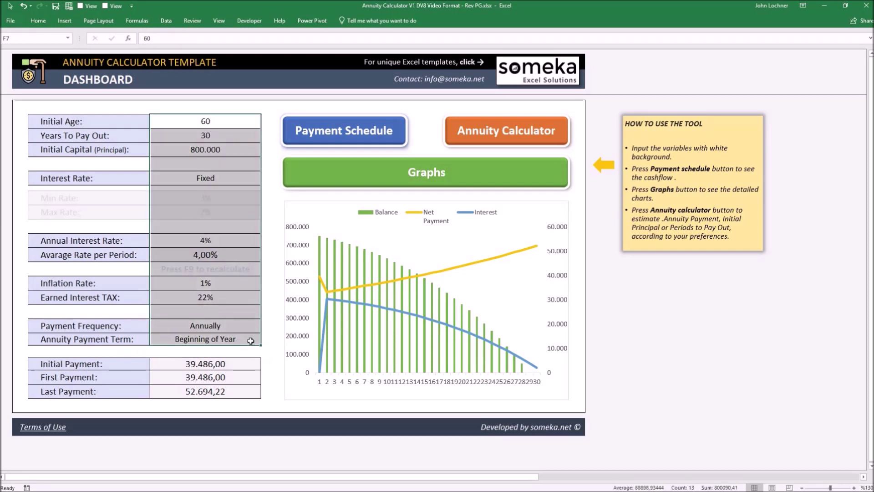
left_click(108, 363)
left_click_drag(108, 376, 107, 391)
left_click_drag(196, 363, 205, 395)
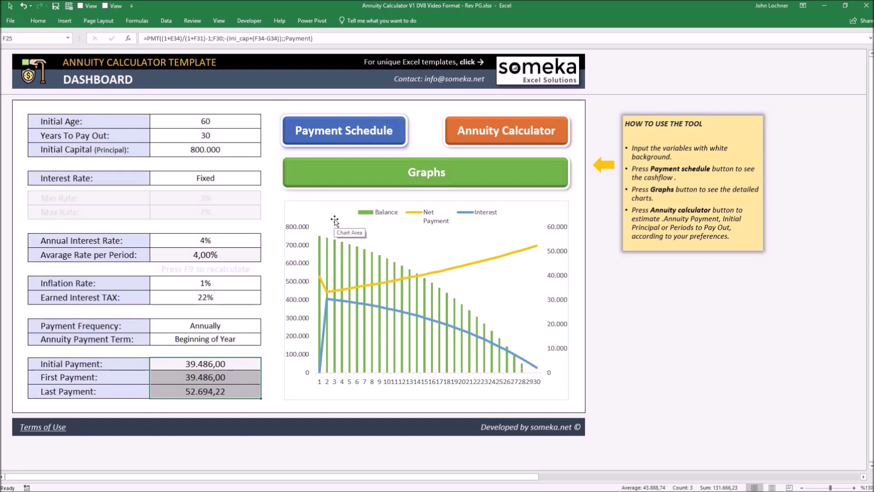
left_click(346, 136)
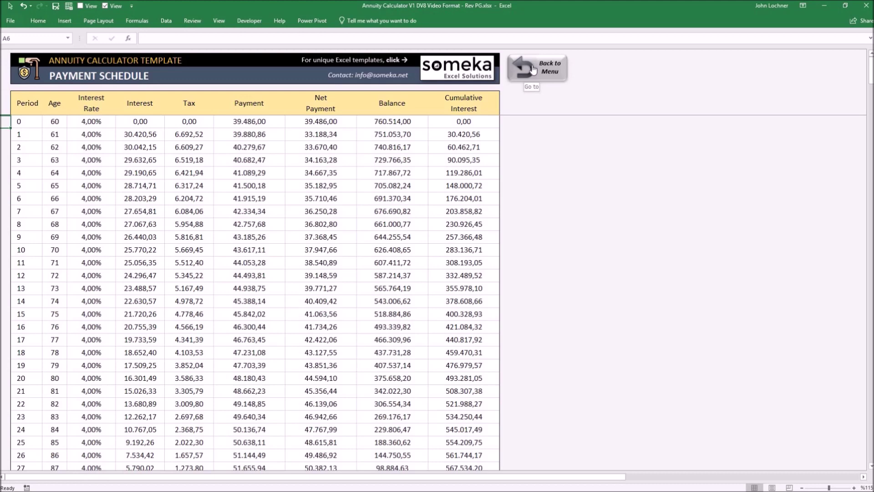
left_click(533, 70)
Switch to the Annuity Calculator sheet and list the Solve for options in D6.
left_click(488, 134)
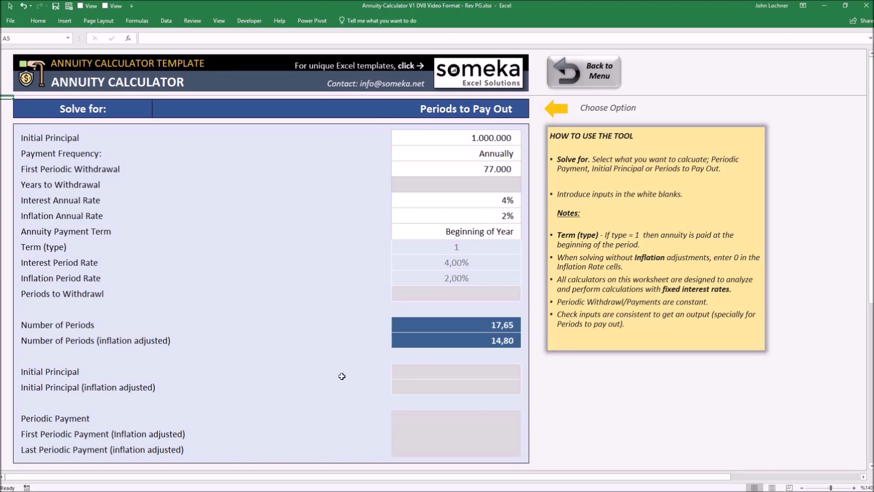
left_click(527, 116)
left_click(532, 114)
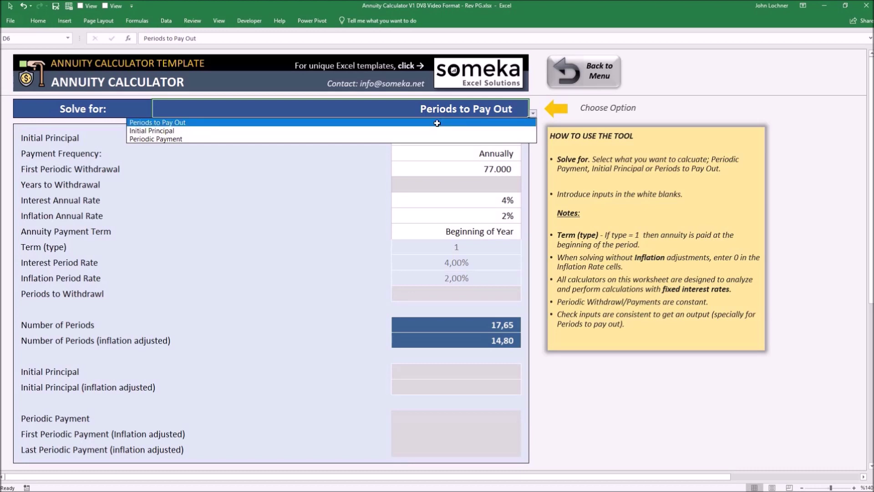
Keep Periods to Pay Out as the target and set the Initial Principal to 2.000.000.
left_click(437, 123)
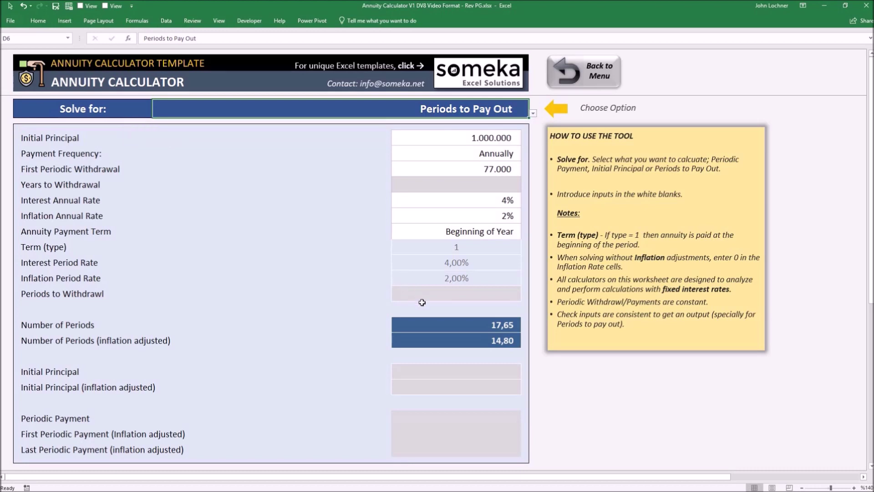
left_click_drag(438, 325, 437, 336)
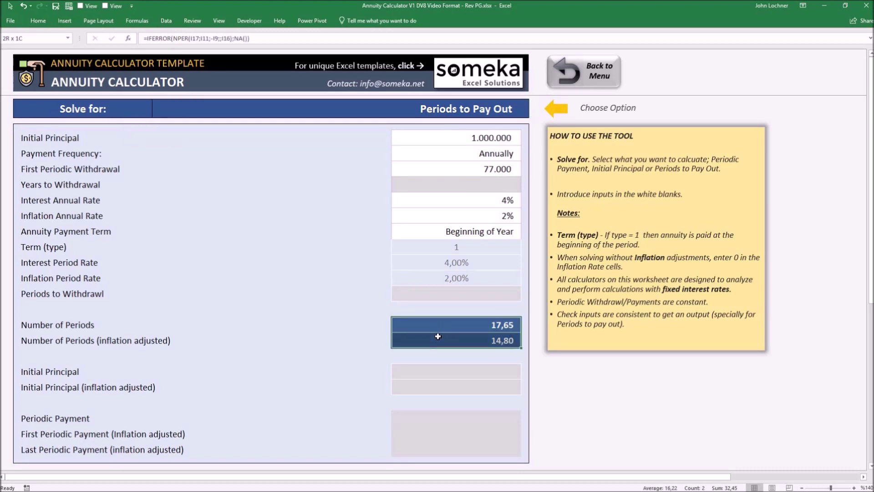
left_click_drag(467, 138, 480, 229)
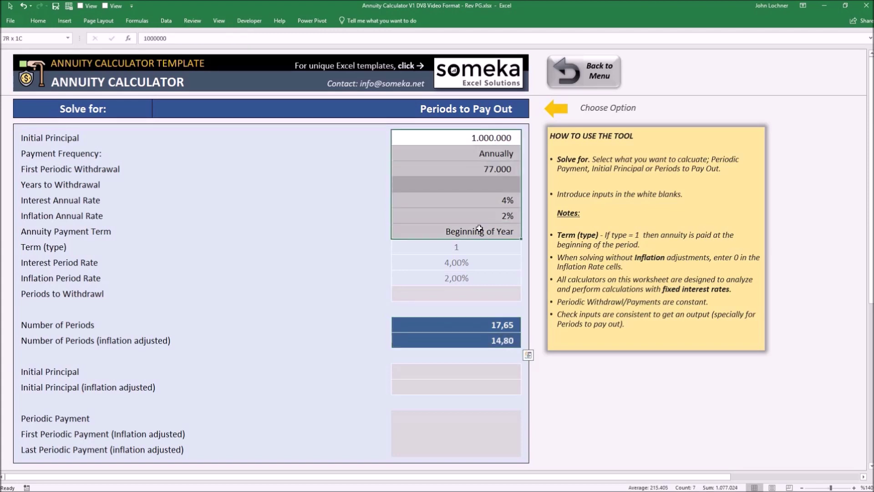
left_click(472, 136)
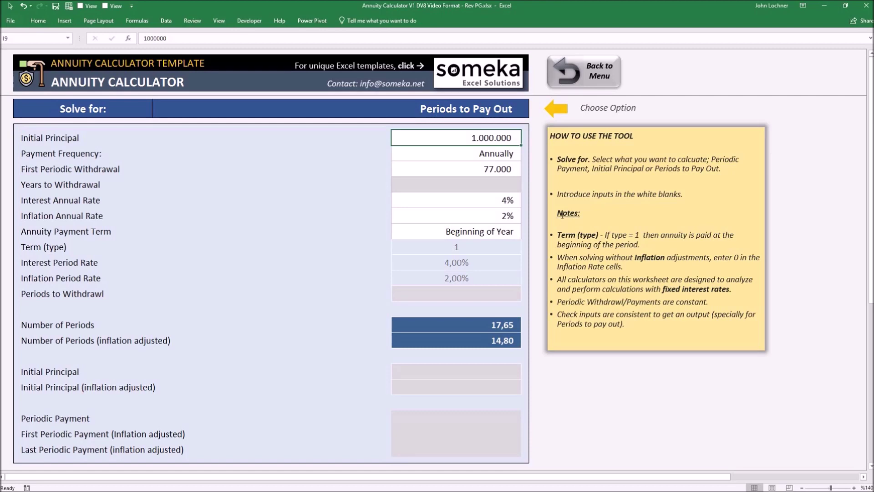
type("200000")
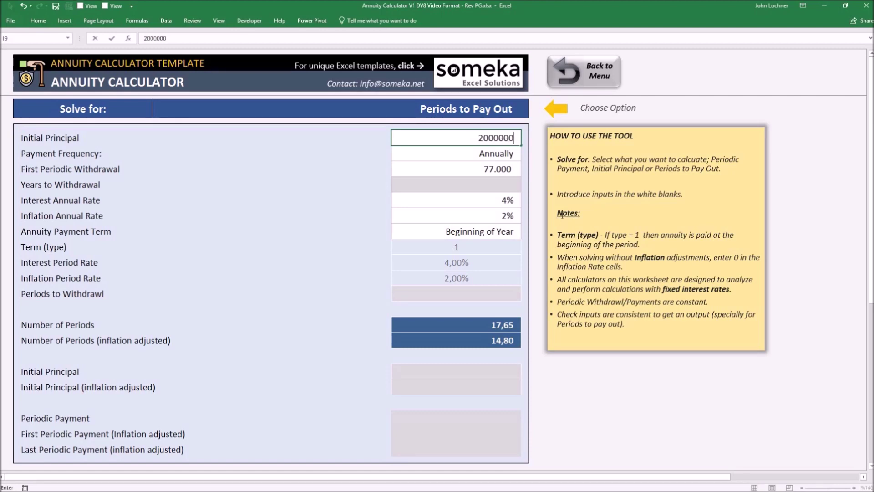
key("Return")
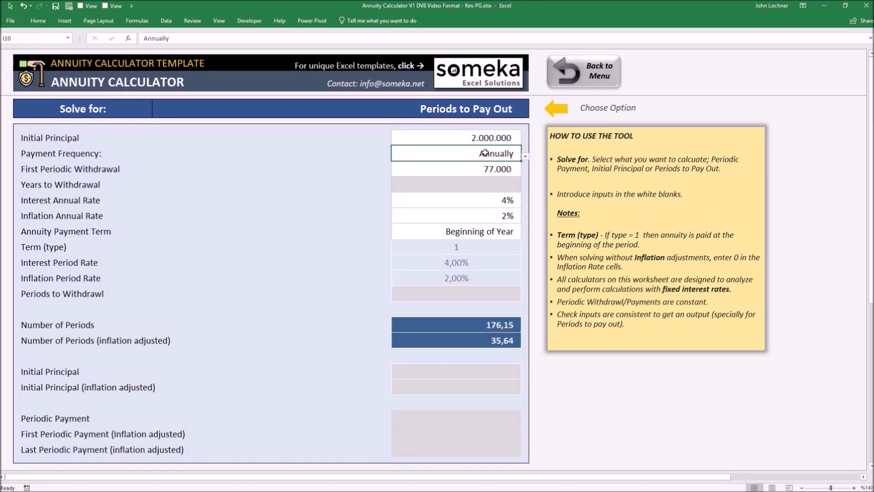
Enter a 100.000 first periodic withdrawal, 3% annual interest and 1% inflation.
left_click(464, 172)
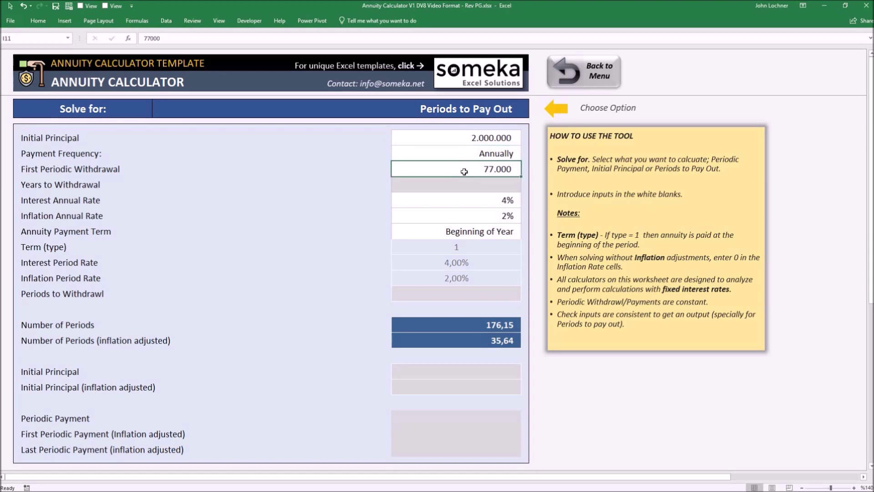
type("100000")
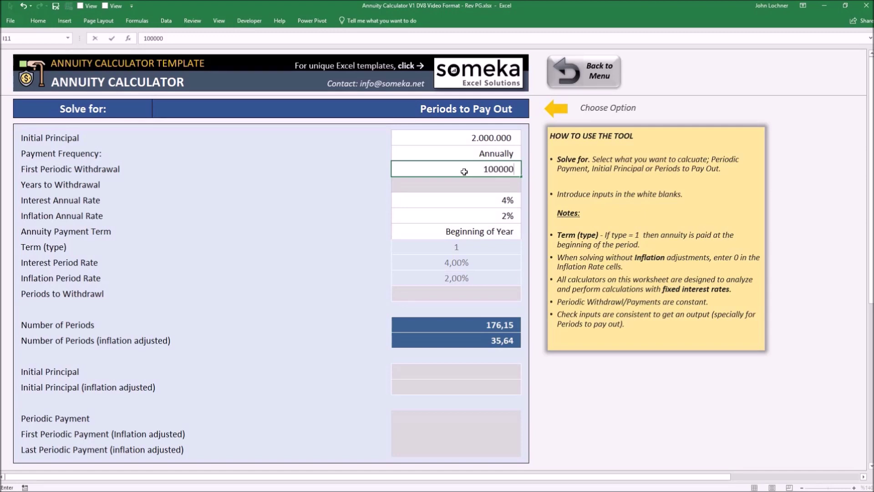
key("Return")
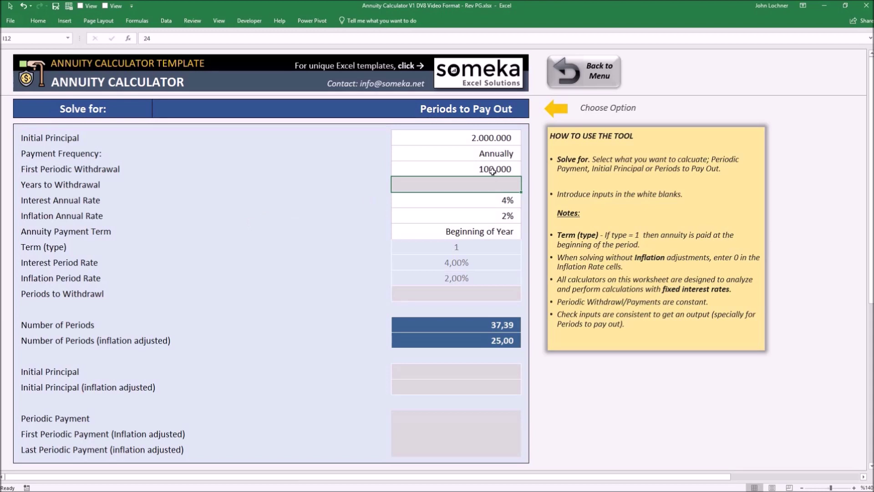
left_click(481, 202)
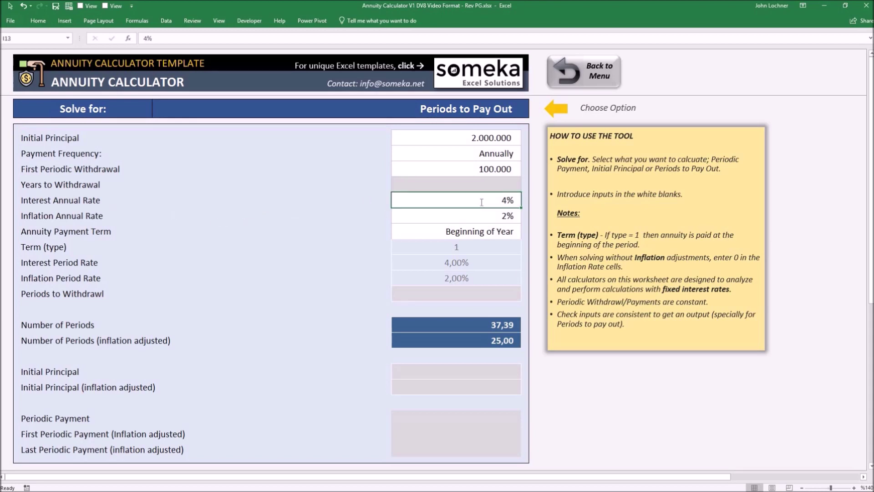
type("3")
key("Return")
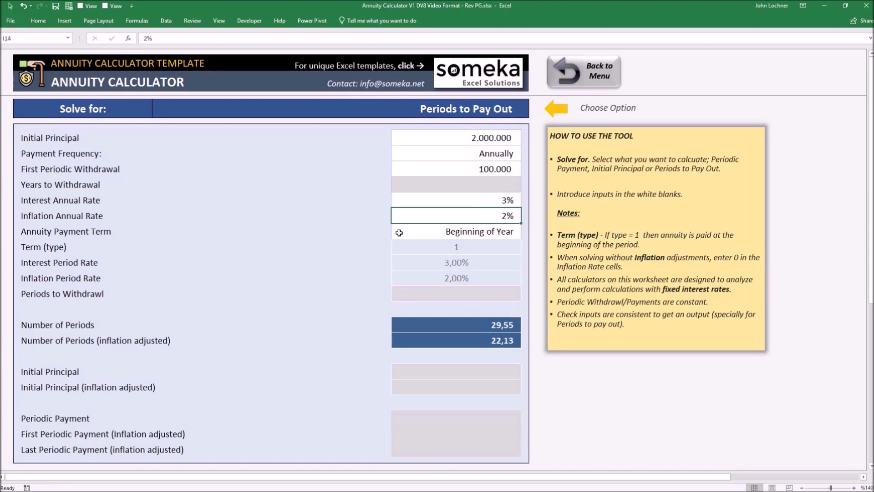
type("1")
key("Return")
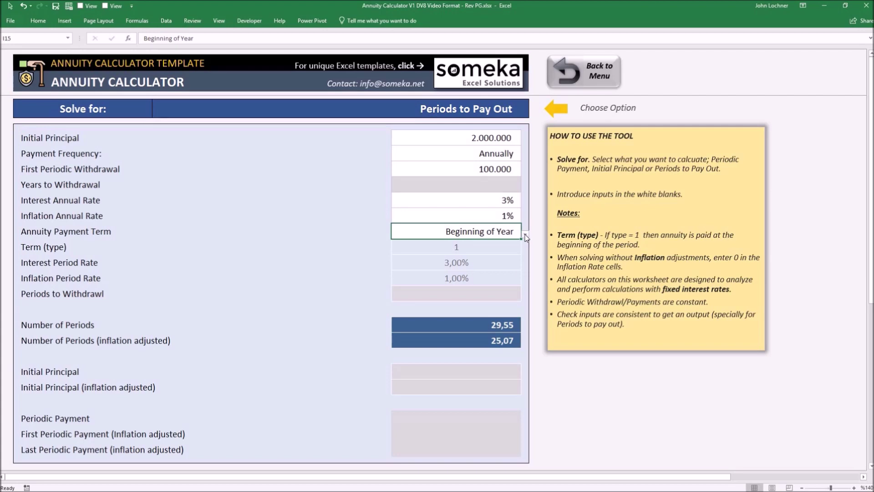
Try End of Year as the payment term, then set it back to Beginning of Year.
left_click(525, 235)
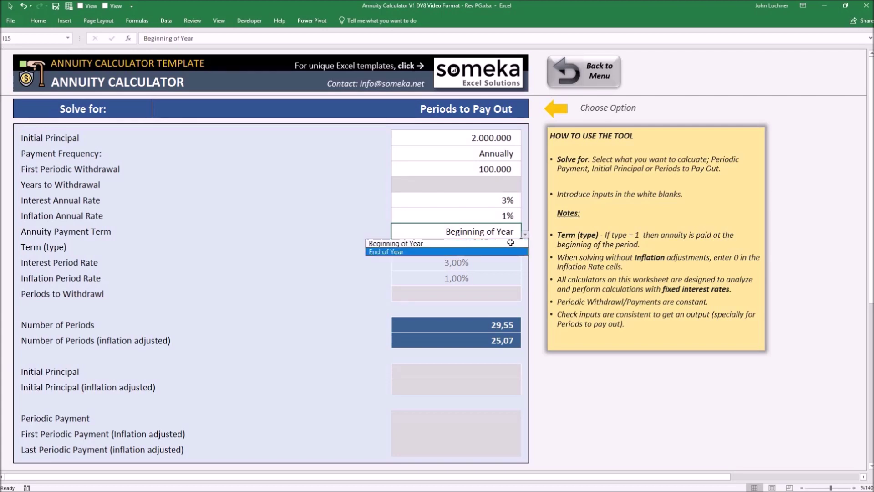
left_click(511, 251)
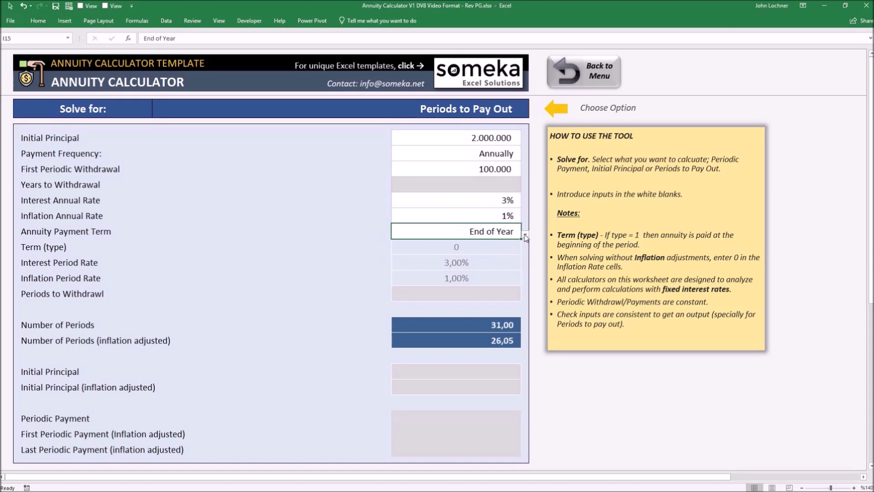
left_click(526, 234)
left_click(455, 243)
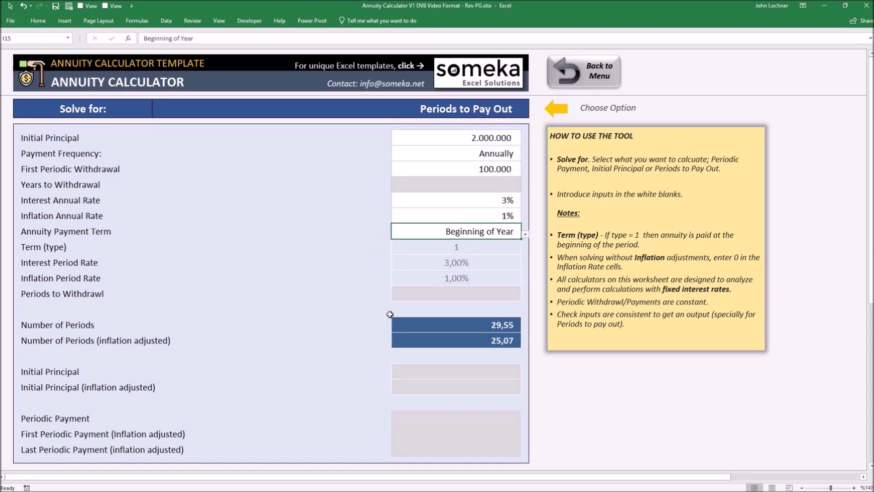
Review the Number of Periods formulas (29,55 and 25,07) and the Solve for options.
left_click_drag(464, 138, 477, 227)
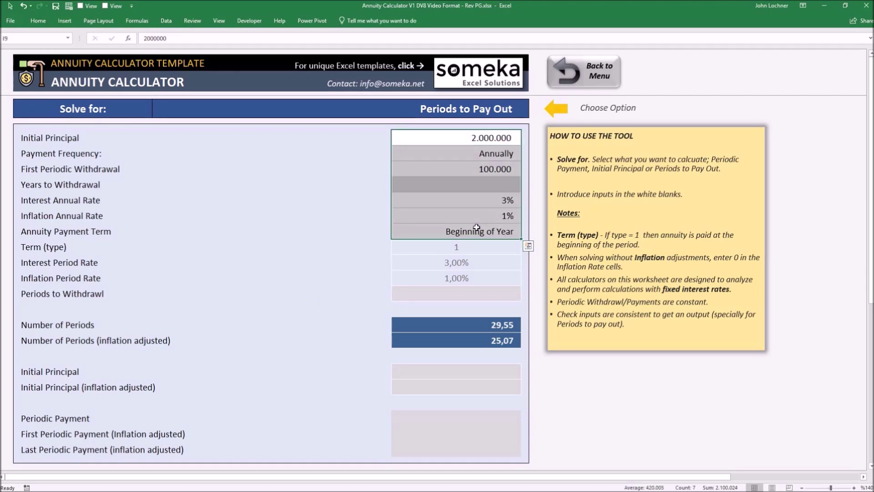
left_click(474, 325)
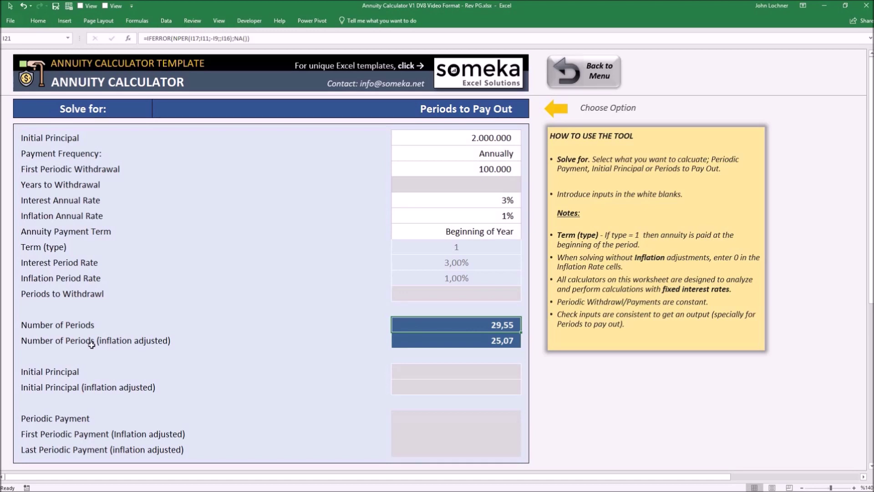
left_click(434, 341)
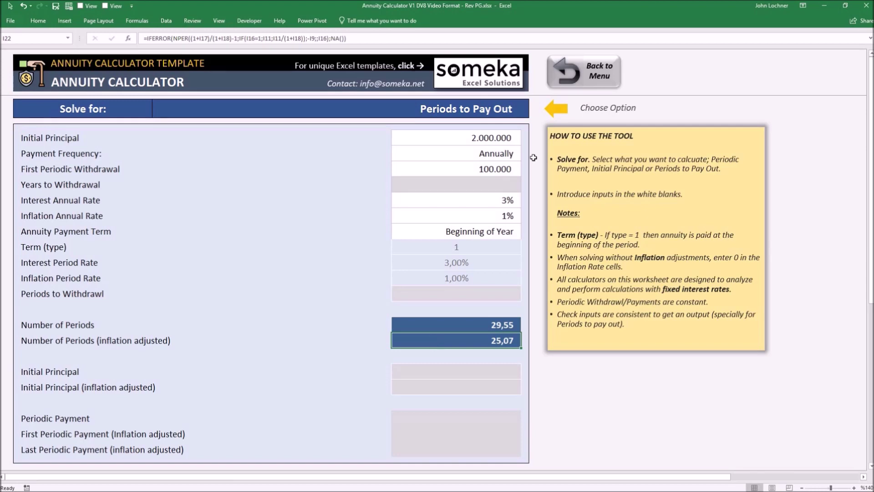
left_click(504, 154)
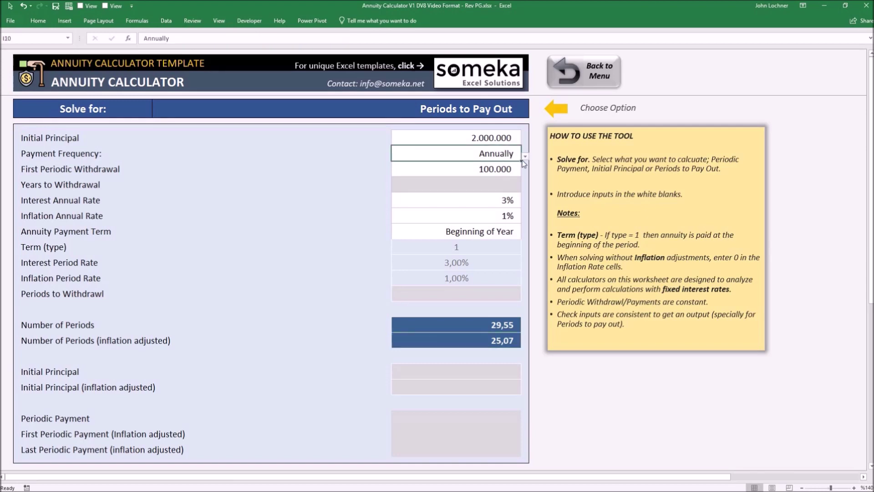
left_click(501, 113)
left_click(532, 113)
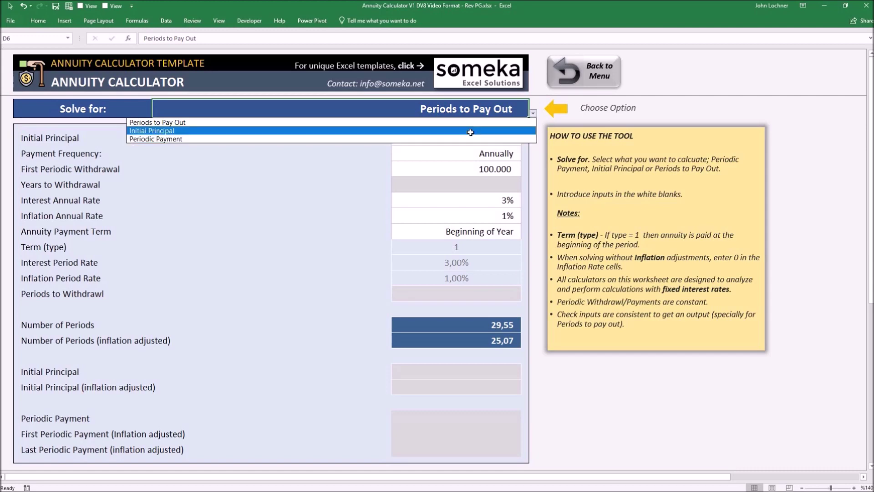
Make the calculator solve for Initial Principal and review its input cells.
left_click(470, 131)
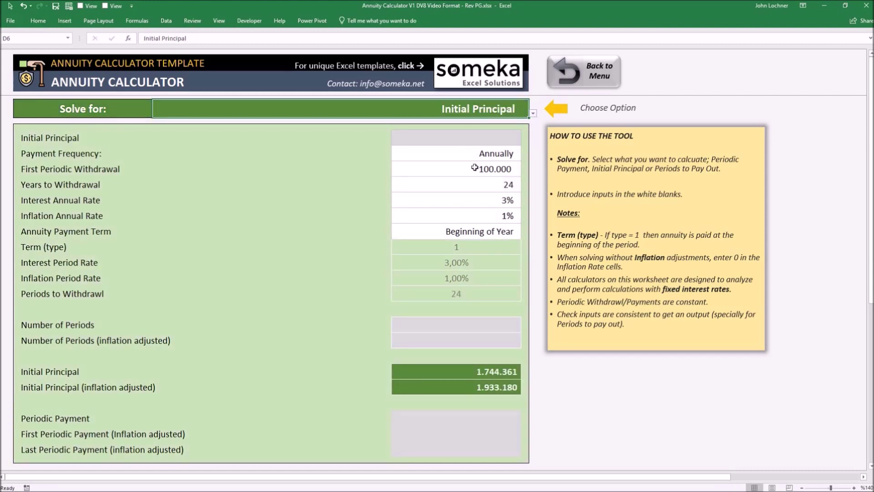
left_click(469, 137)
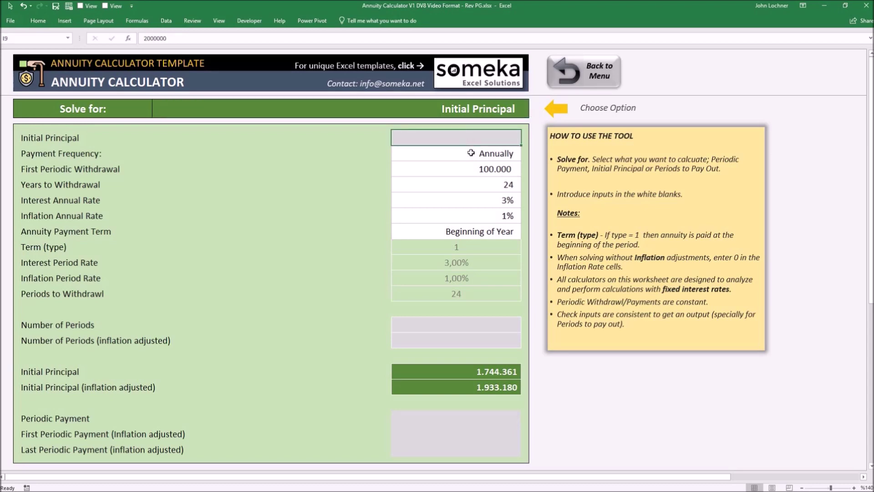
left_click_drag(474, 154, 478, 230)
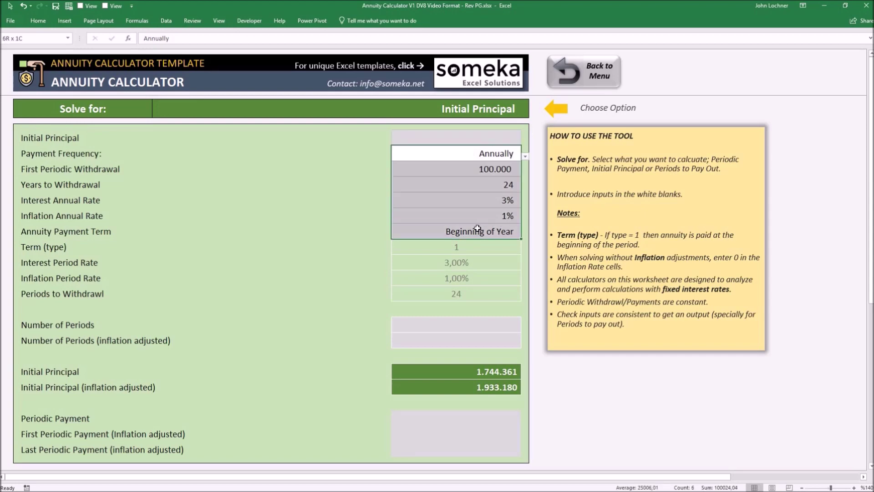
left_click(487, 153)
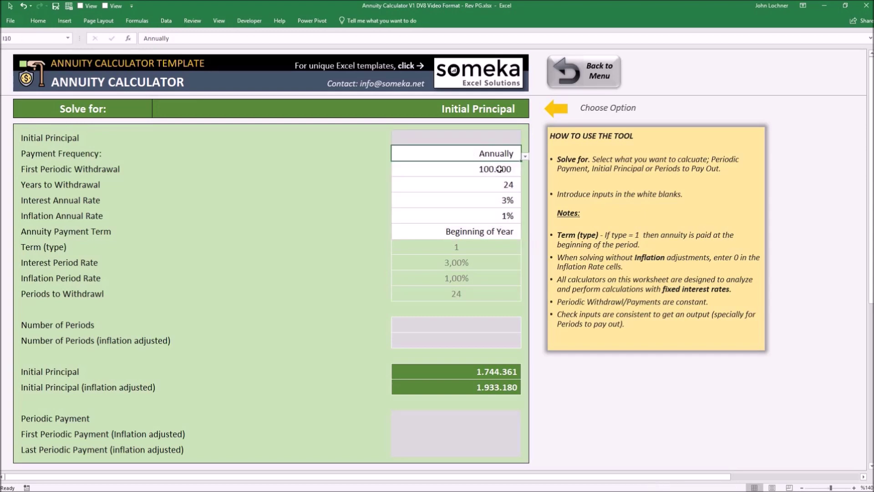
Enter a 150.000 first withdrawal, 20 years, 4% interest and 2% inflation.
left_click(506, 168)
type("1")
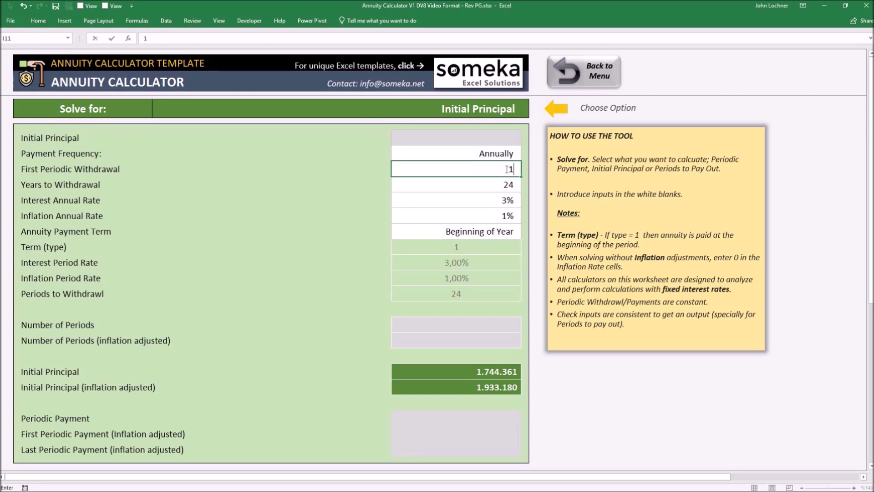
type("50.00000")
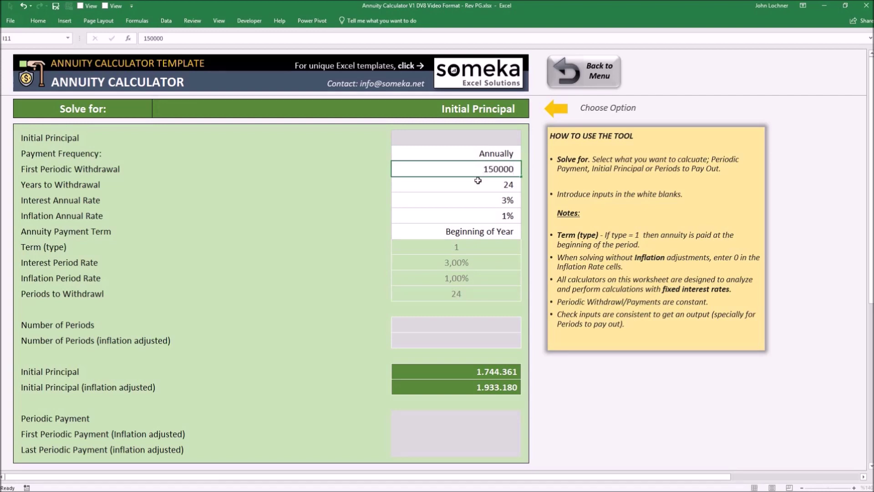
left_click(478, 181)
type("20")
left_click(477, 195)
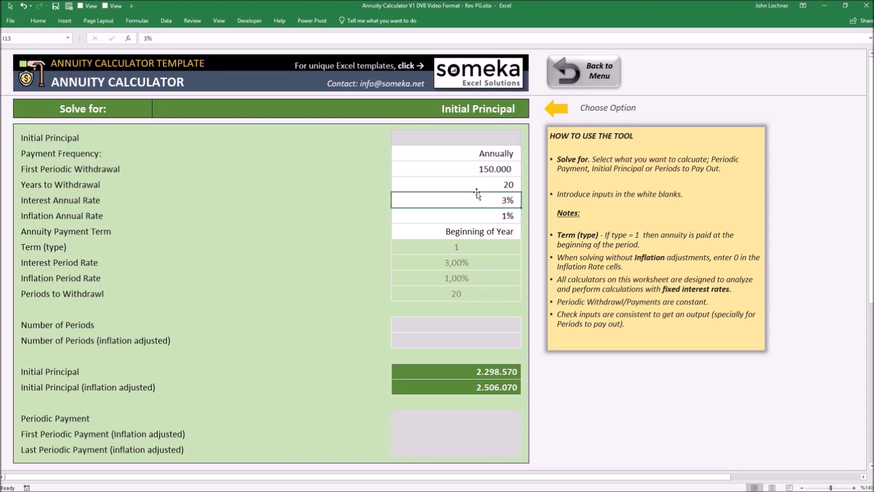
type("4")
key("Return")
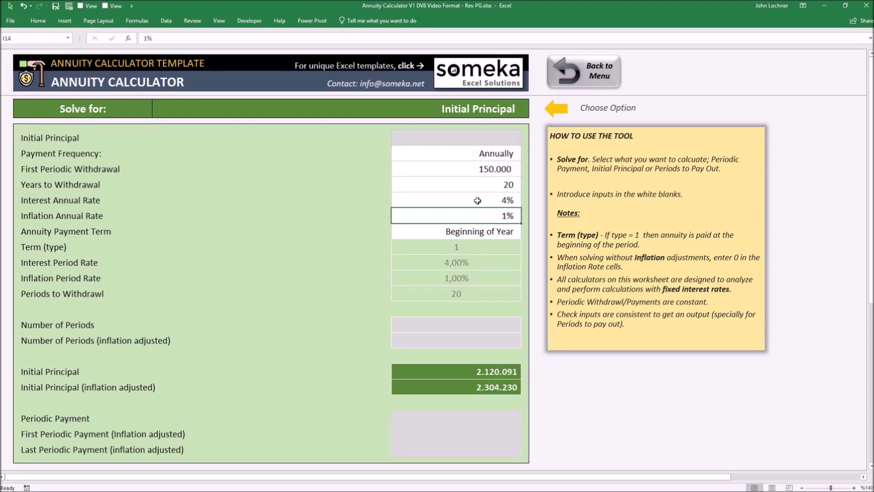
type("2")
key("Return")
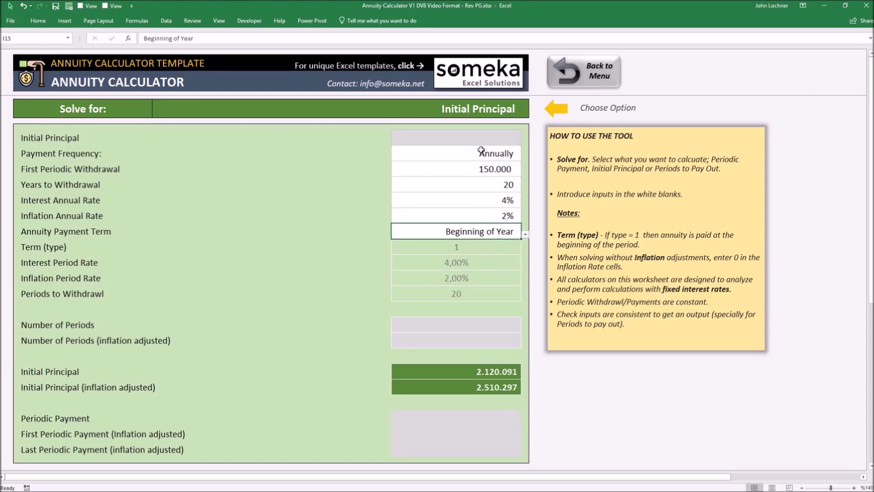
Inspect the PV formulas behind the 2.120.091 and 2.510.297 principal results.
left_click(481, 151)
left_click(491, 231, "shift")
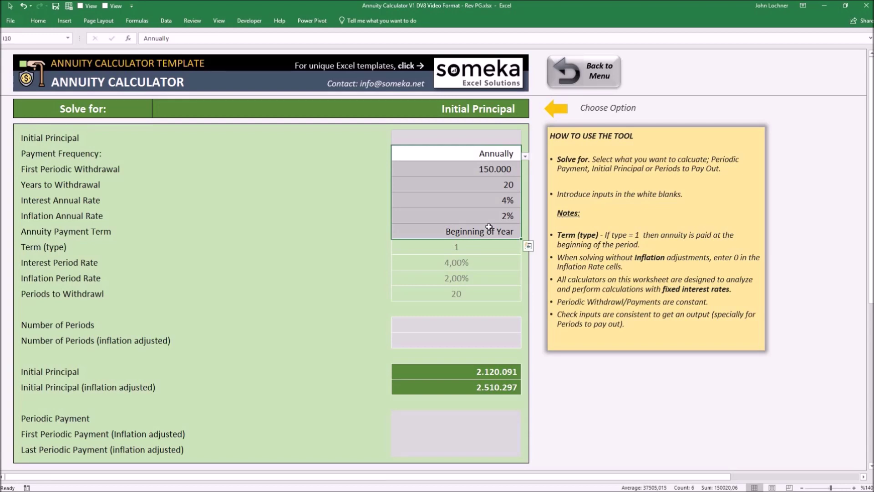
left_click(442, 371)
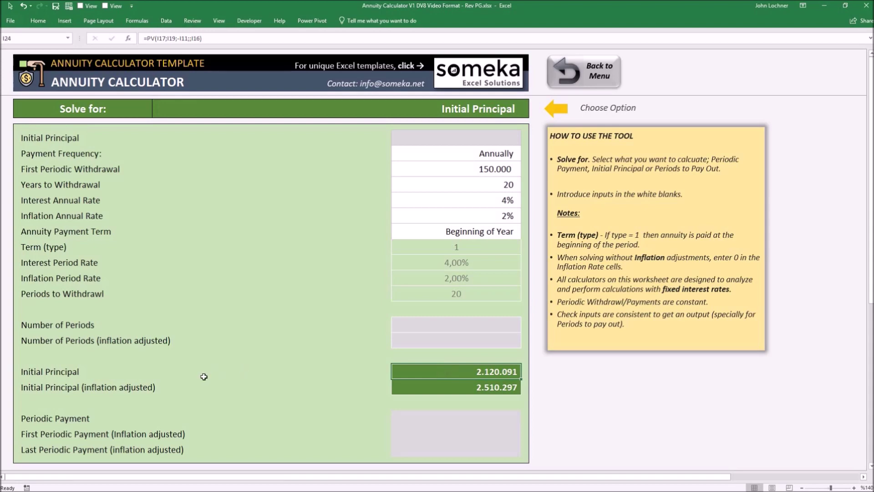
left_click(442, 389)
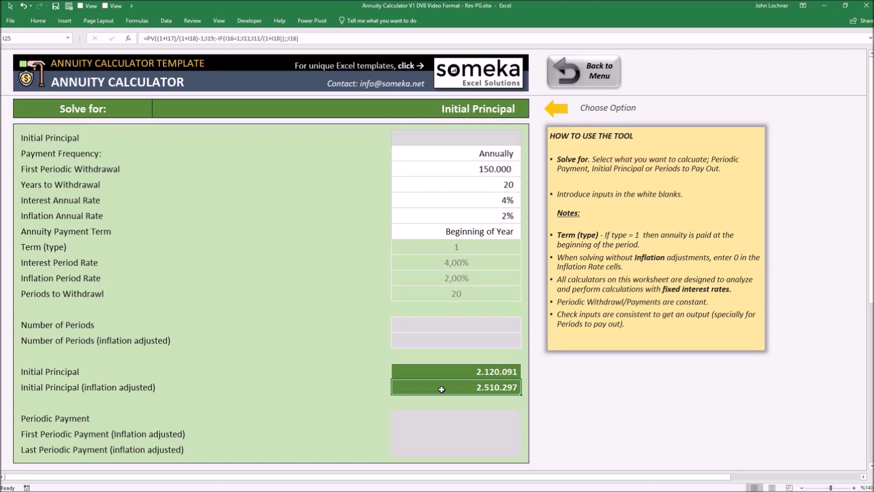
left_click(506, 113)
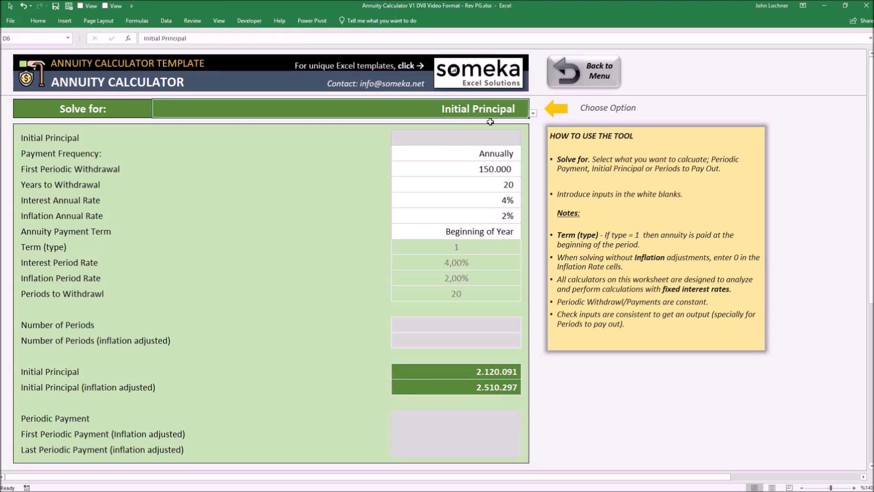
Switch Solve for to Periodic Payment and review the inputs and three payment results.
left_click(532, 113)
left_click(478, 139)
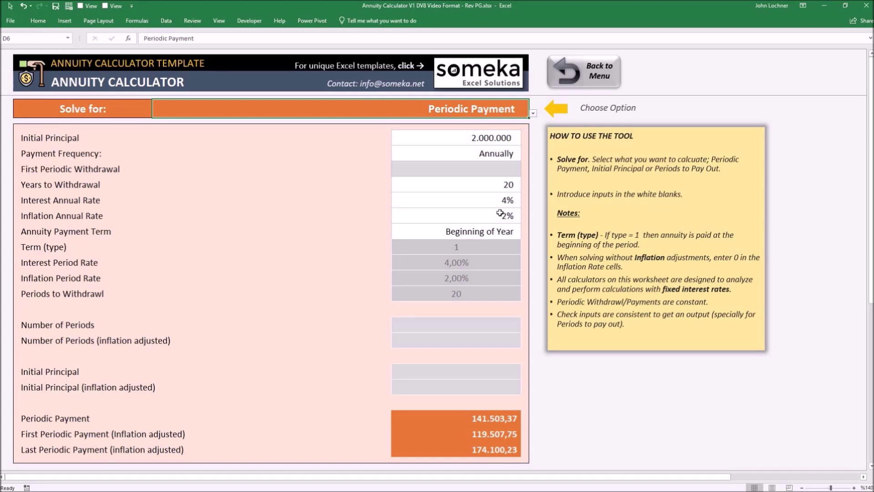
left_click(491, 139)
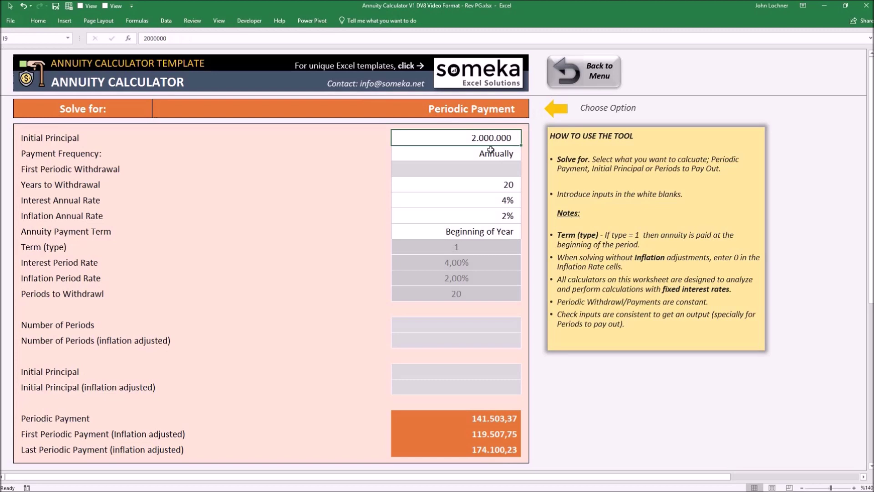
left_click_drag(490, 150, 498, 228)
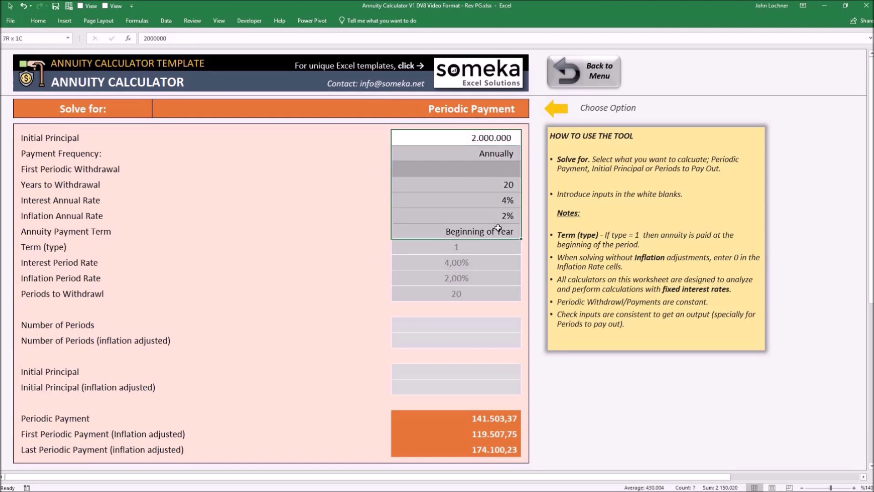
left_click_drag(461, 416, 461, 454)
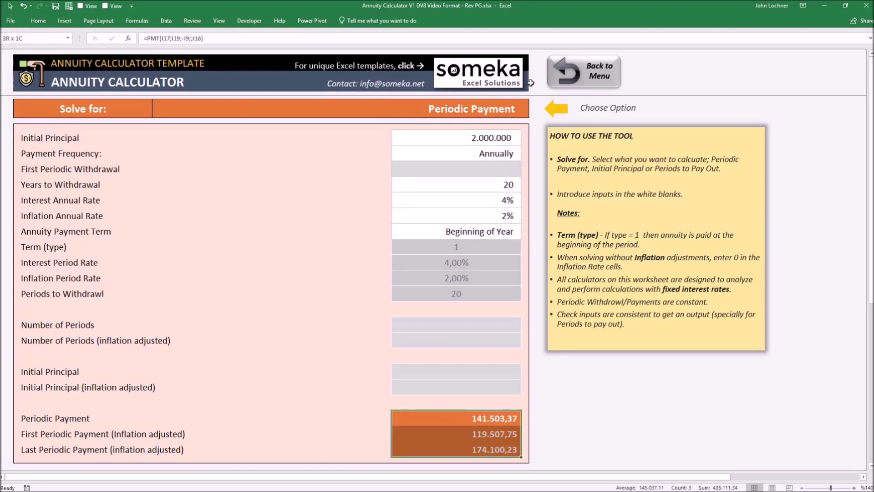
Set a 1.500.000 principal, Monthly payment frequency and 25 years to withdrawal.
left_click(496, 137)
type("1.5")
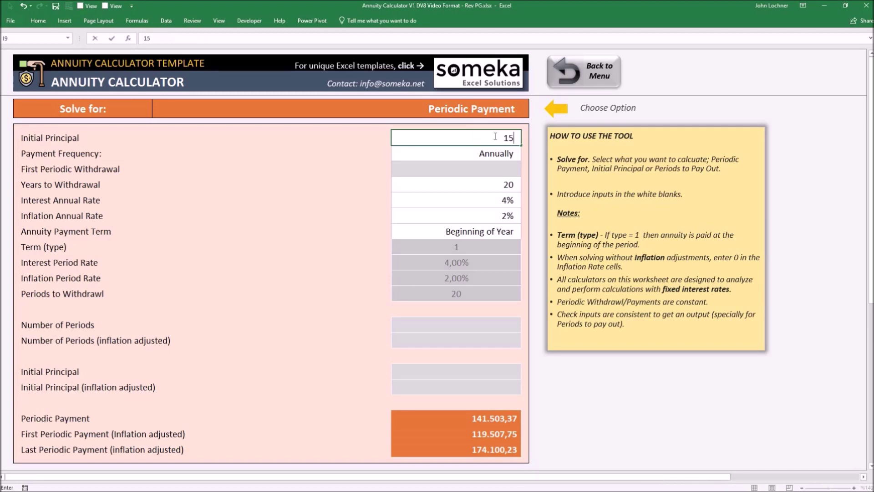
type("00.000")
key("Return")
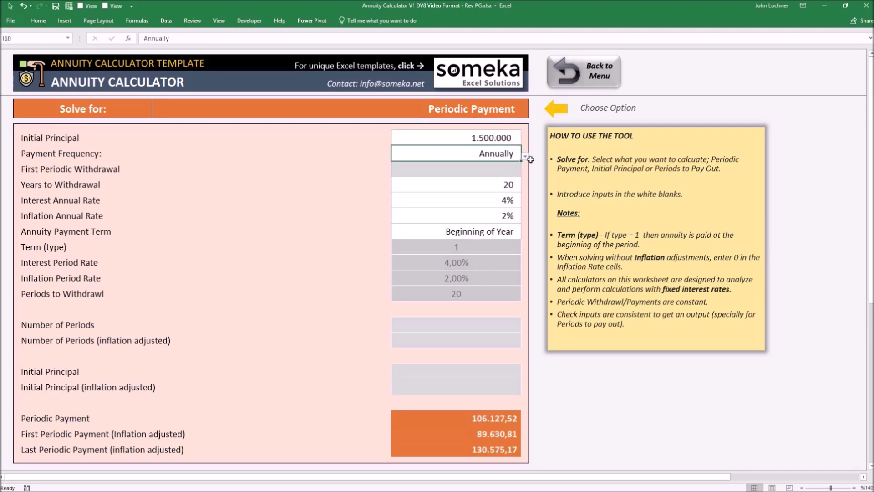
left_click(525, 156)
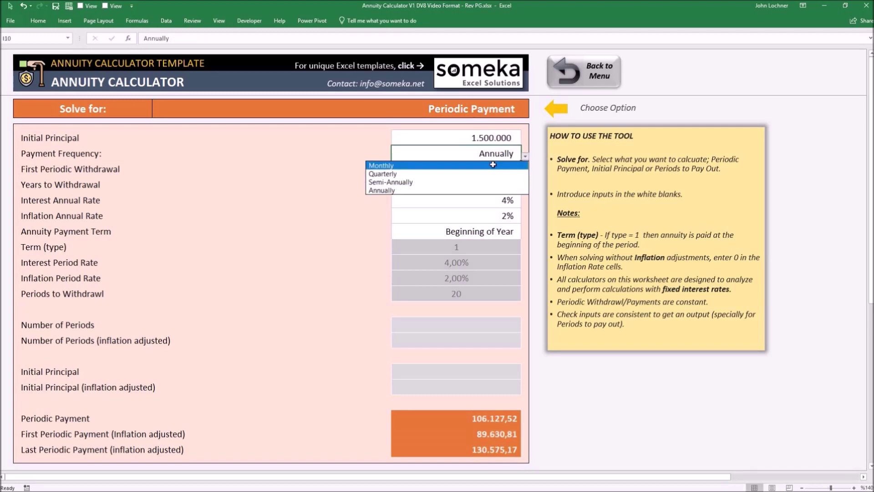
left_click(493, 165)
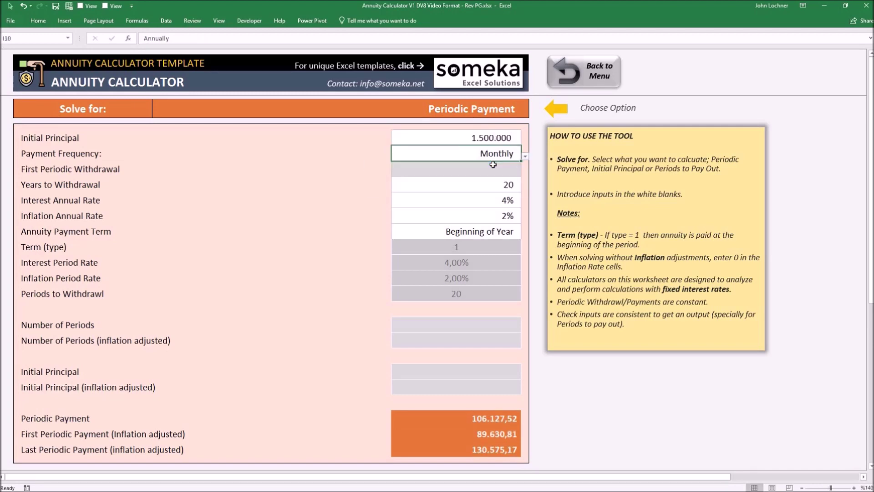
left_click(470, 184)
type("25")
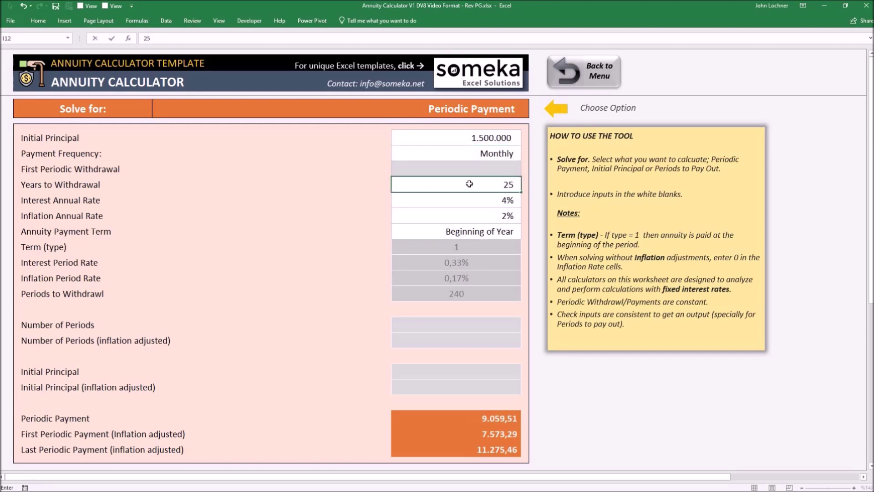
key("Return")
Enter 3% interest and 1% inflation, and choose End of Year as the payment term.
type("3")
key("Return")
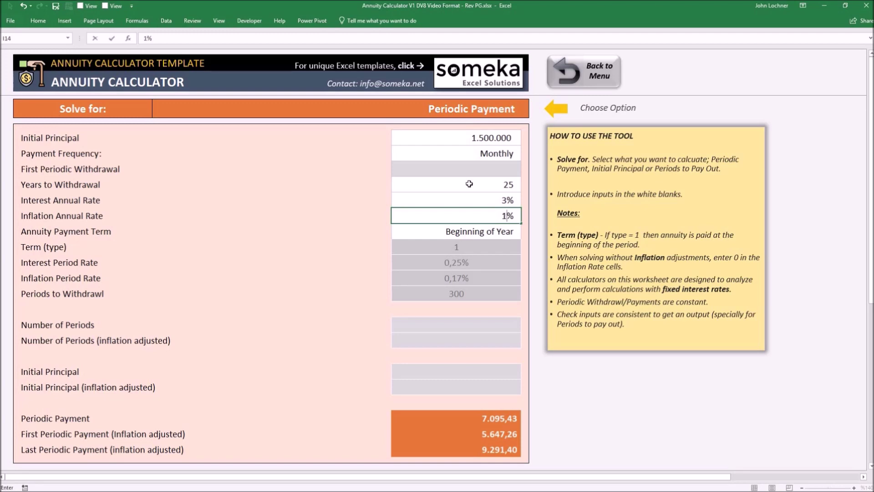
type("1")
key("Return")
left_click(525, 234)
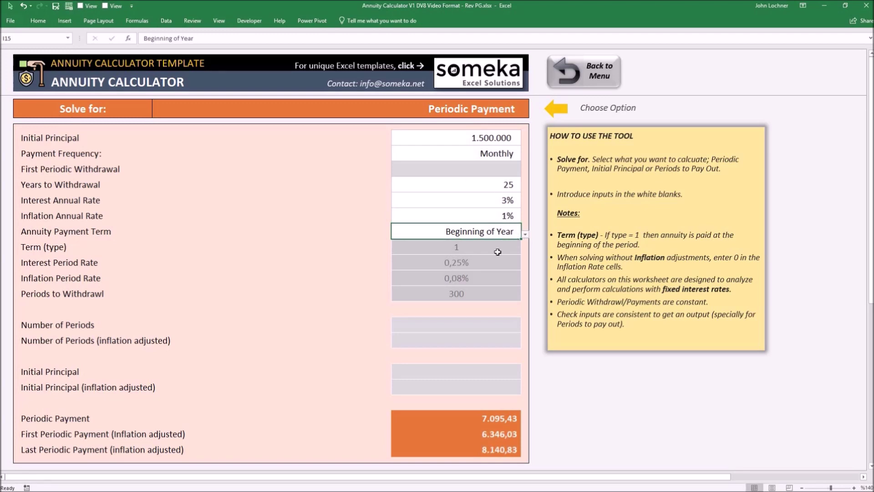
left_click(497, 251)
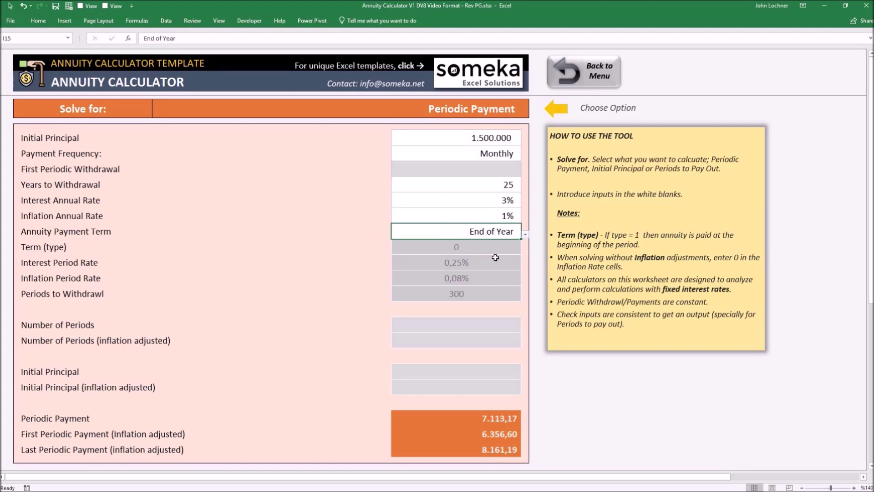
scroll(498, 252, "down", 1)
scroll(501, 250, "up", 1)
left_click(491, 433)
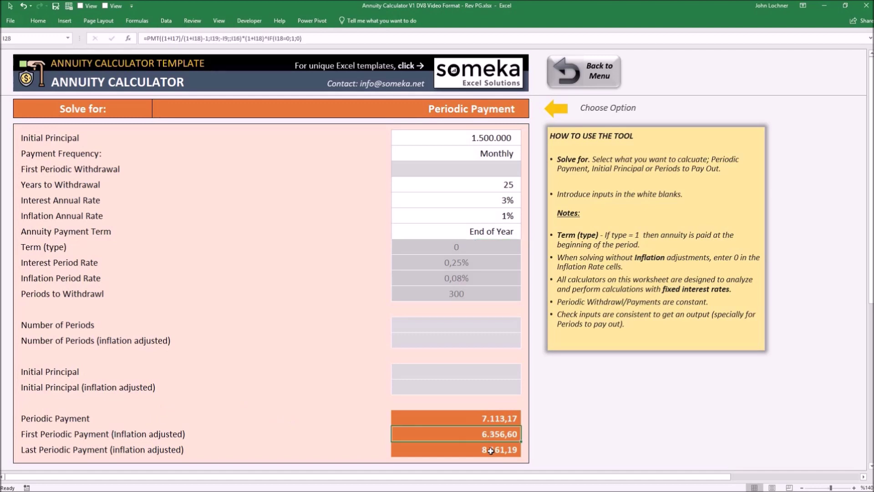
left_click(490, 451, "shift")
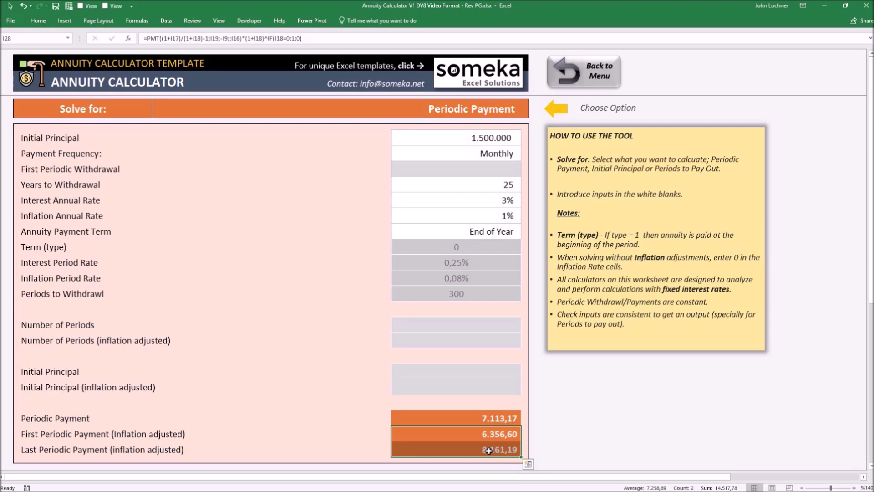
Go via the Dashboard to the Graphs sheet and check a Net Payment bar's value.
left_click(596, 74)
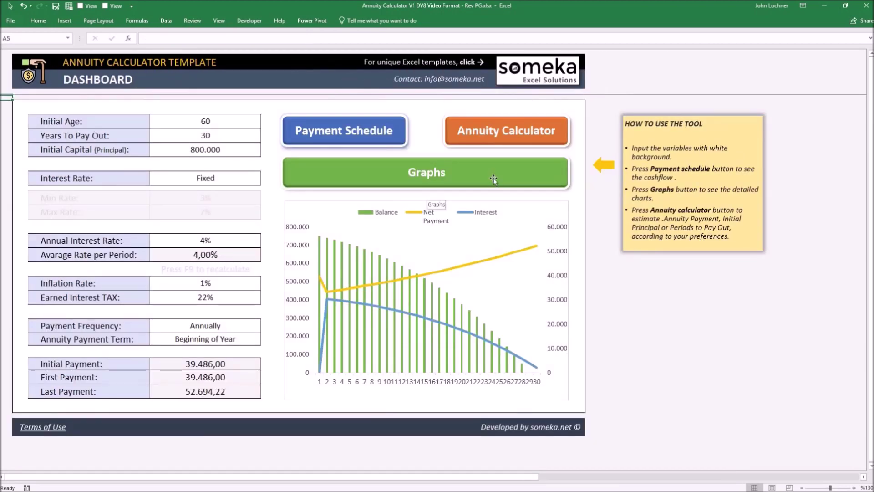
left_click(495, 182)
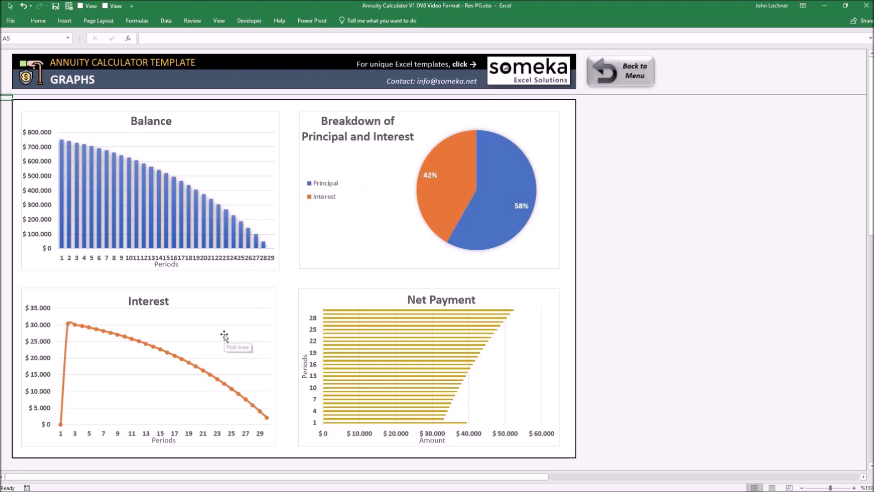
mouse_move(390, 344)
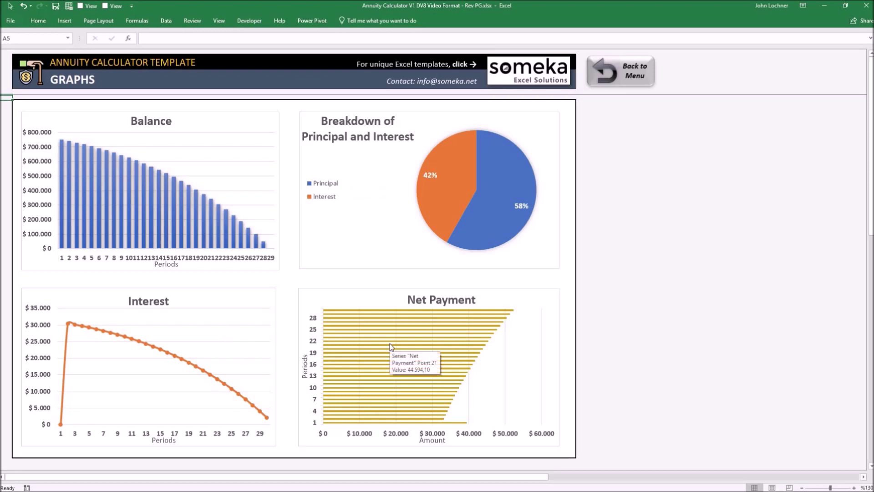
Use Back to Menu on the Graphs sheet to reach the Dashboard.
left_click(635, 83)
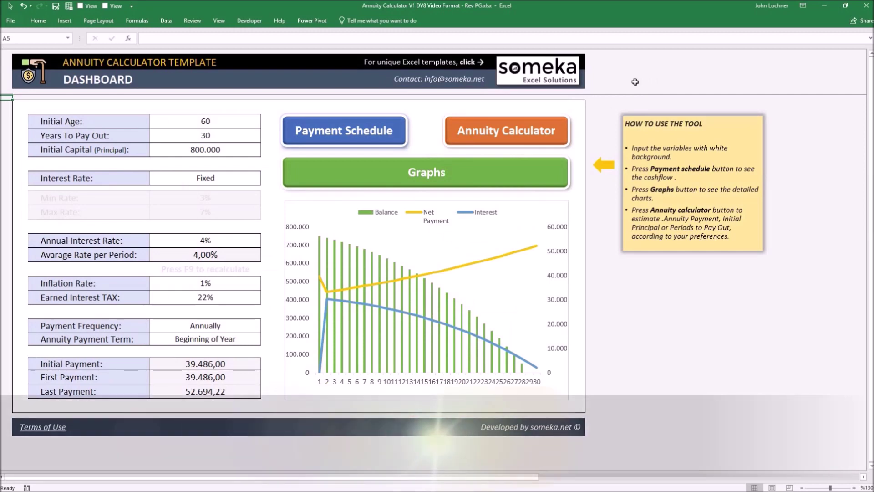